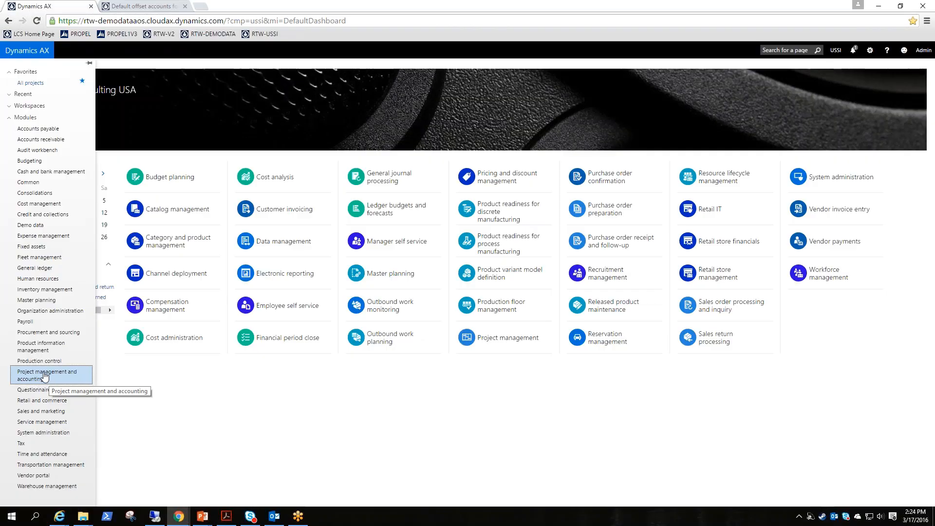
Create a new general ledger journal name PROJEXP with the description Project expense journal
left_click(41, 273)
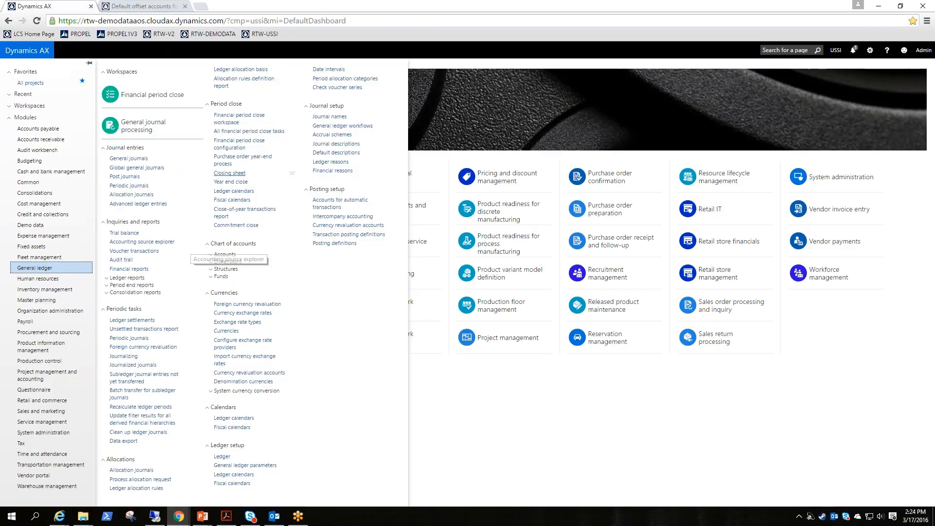
left_click(333, 117)
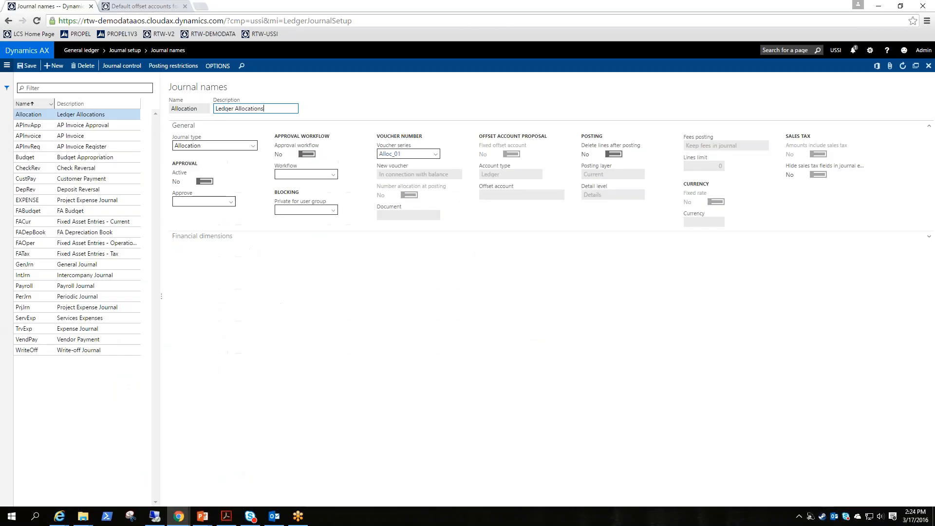
left_click(54, 65)
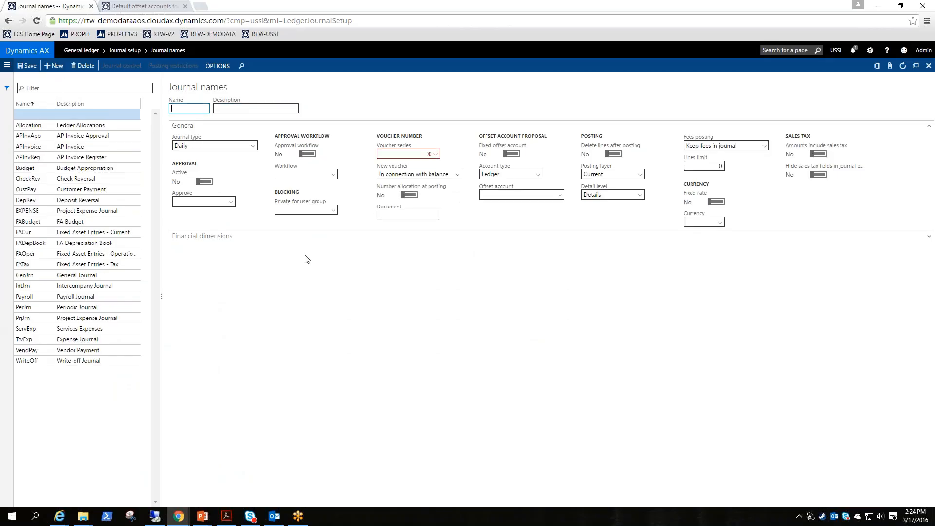
type("PROJEXP")
key("Tab")
type("Project expen")
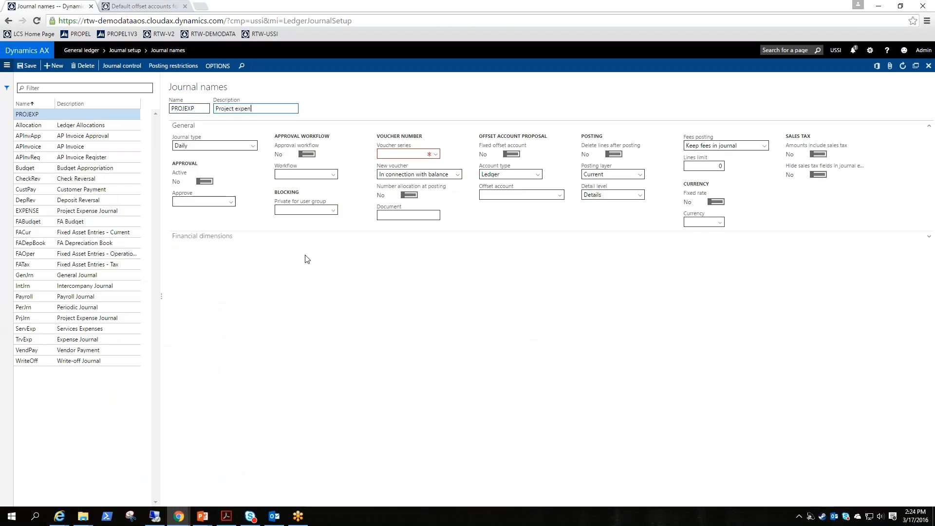
type("se journal")
key("Tab")
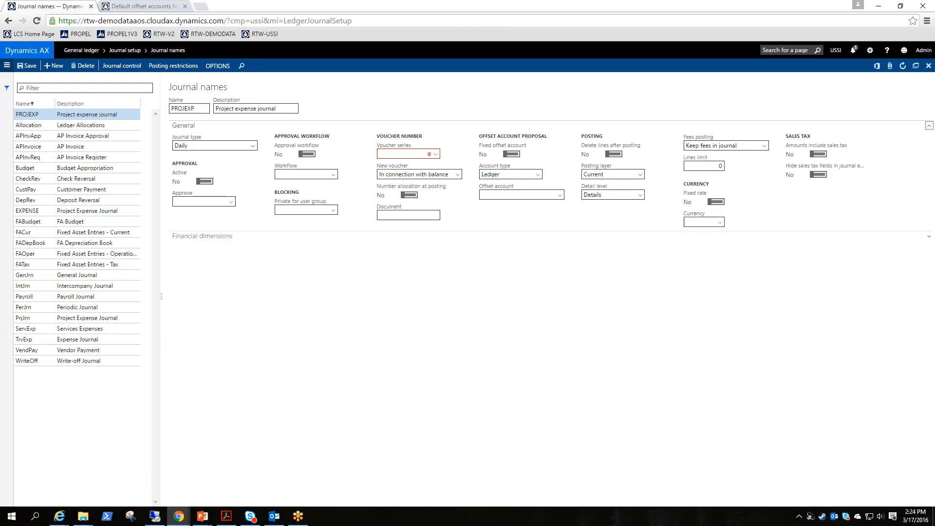
Set the journal type to Project - expenses
left_click(254, 148)
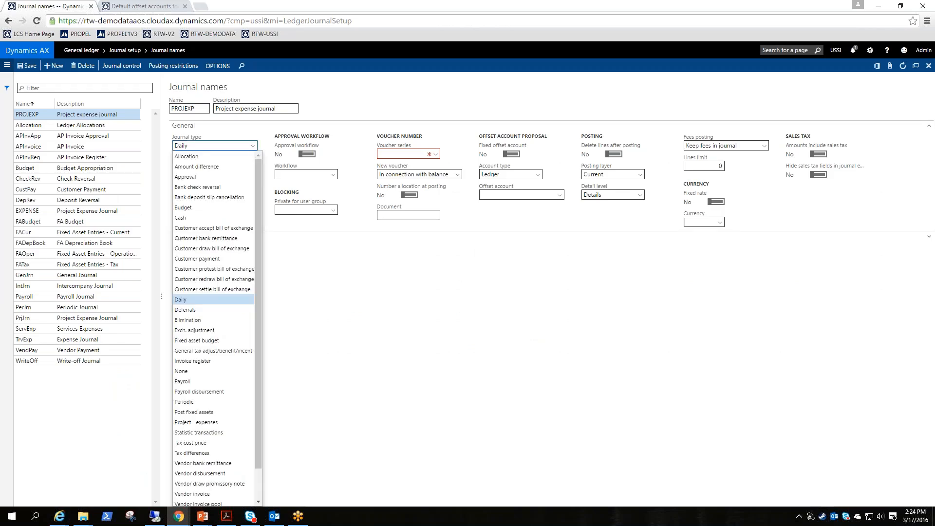
left_click(216, 423)
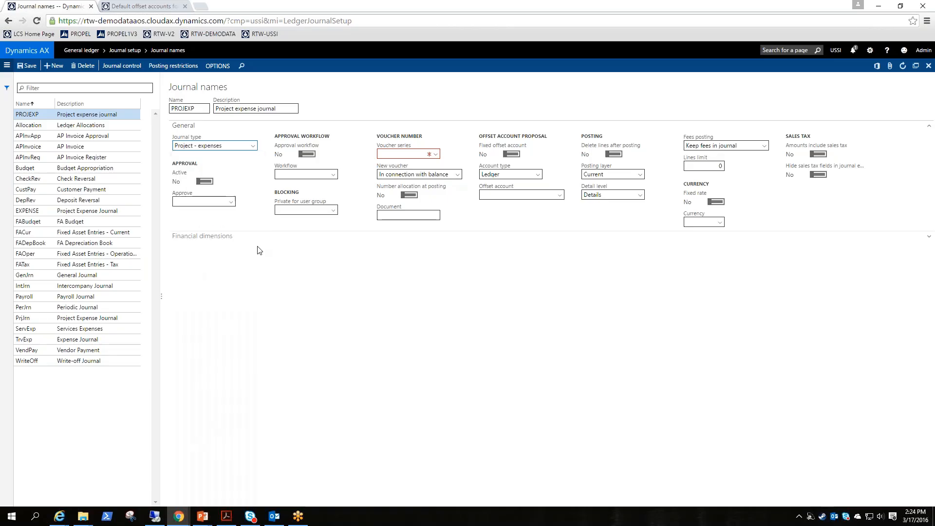
left_click(437, 154)
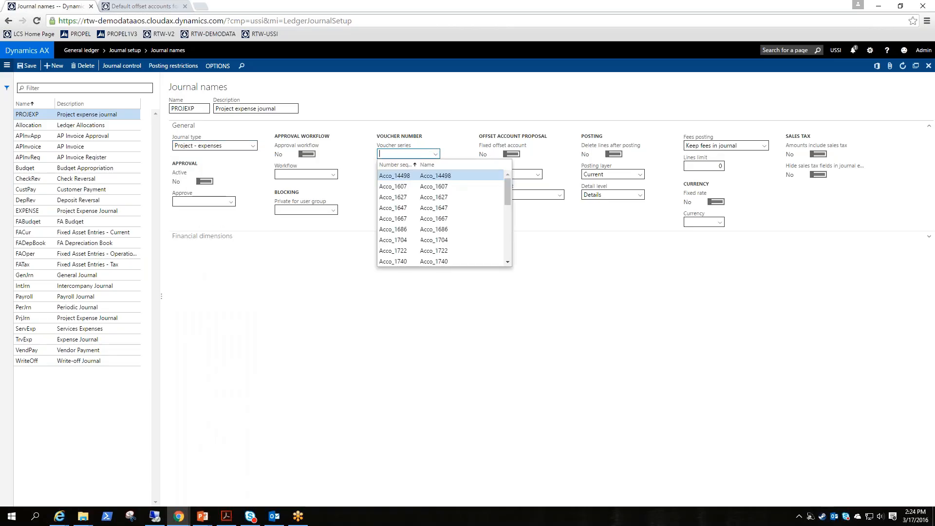
left_click(404, 226)
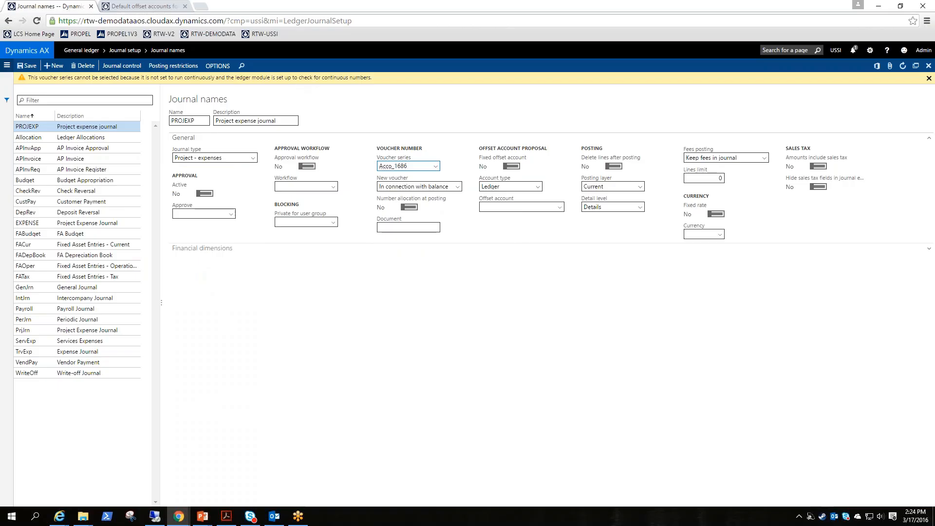
left_click(435, 166)
key("BackSpace")
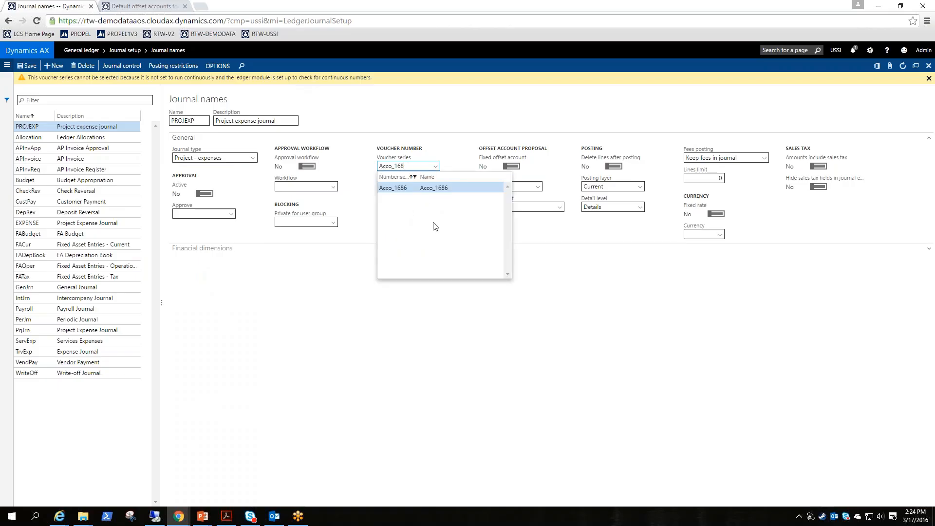
key("BackSpace")
key("BackSpace")
key("BackSpace")
key("BackSpace")
key("BackSpace")
key("BackSpace")
key("BackSpace")
key("BackSpace")
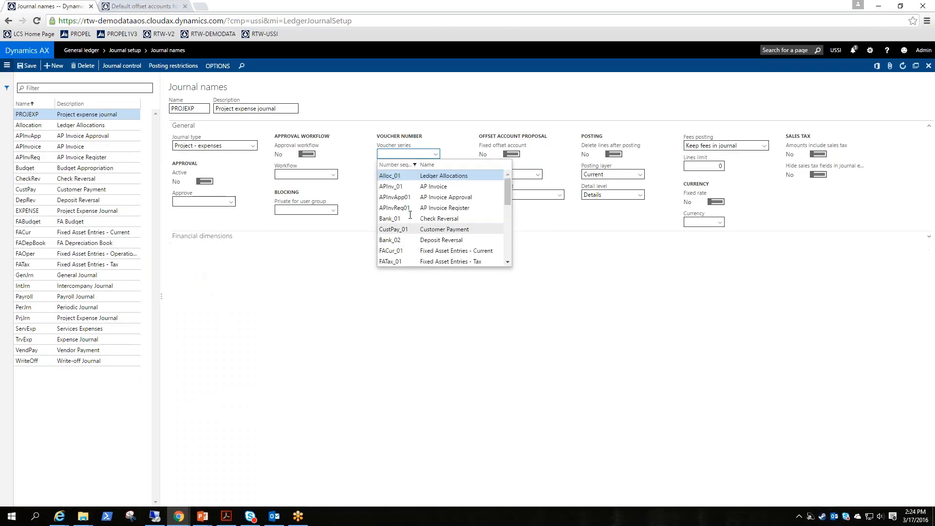
Set the journal name's voucher series to Acco_396
scroll(410, 211, "down", 3)
scroll(410, 210, "down", 3)
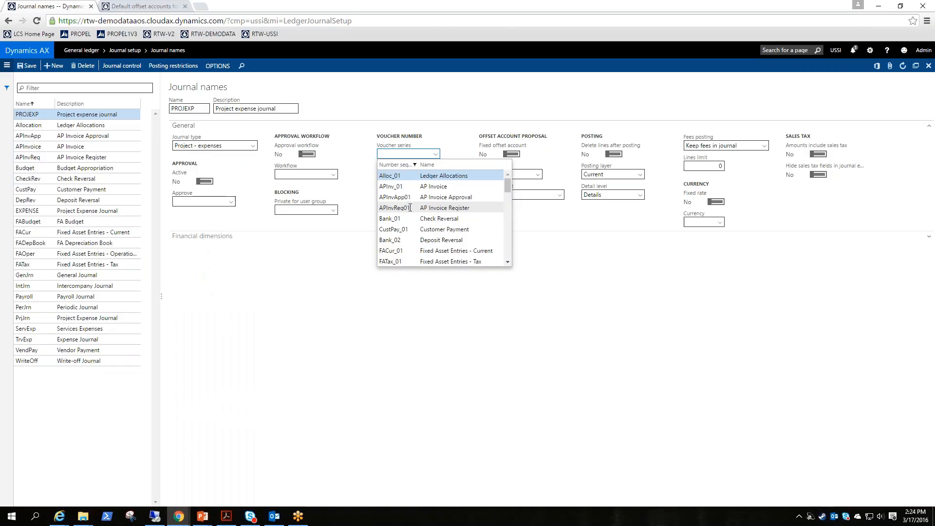
scroll(411, 221, "down", 3)
left_click(411, 221)
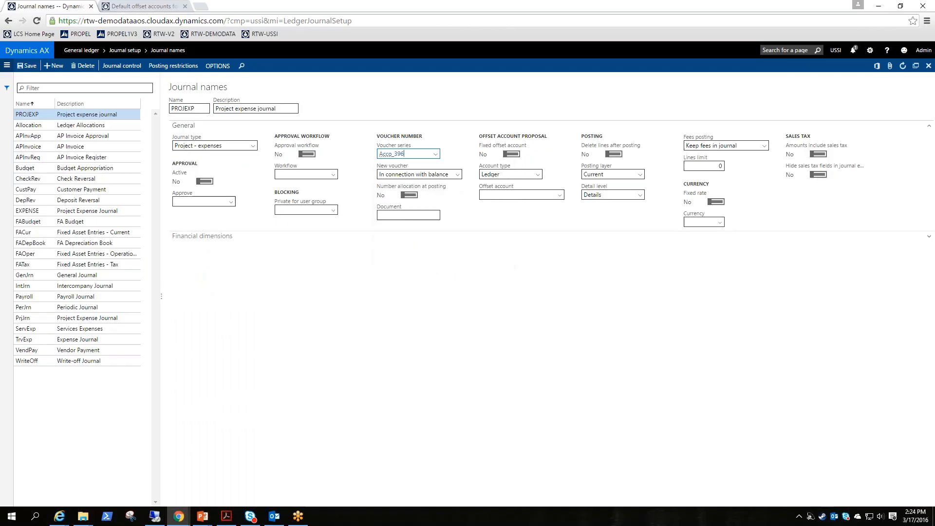
left_click(277, 210)
Open the project management Expense journals and review the existing journals, posted and not posted
left_click(6, 65)
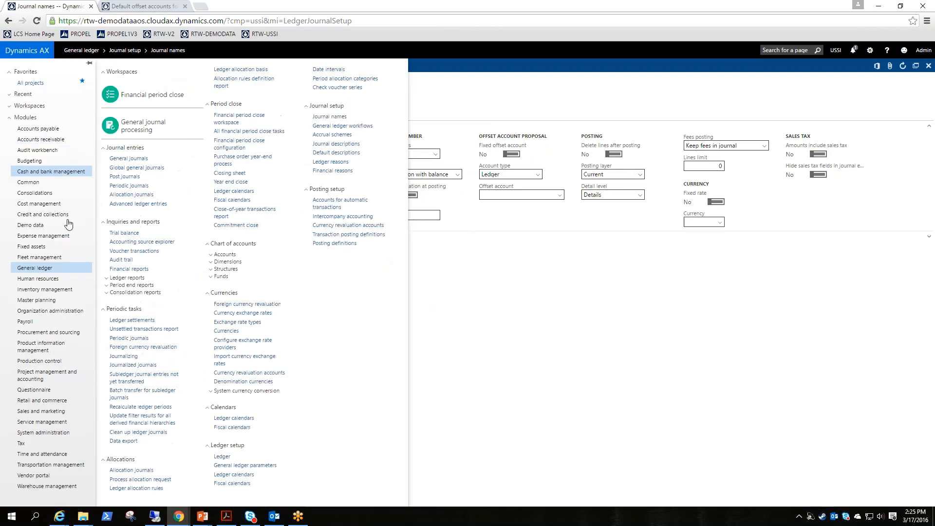
left_click(47, 375)
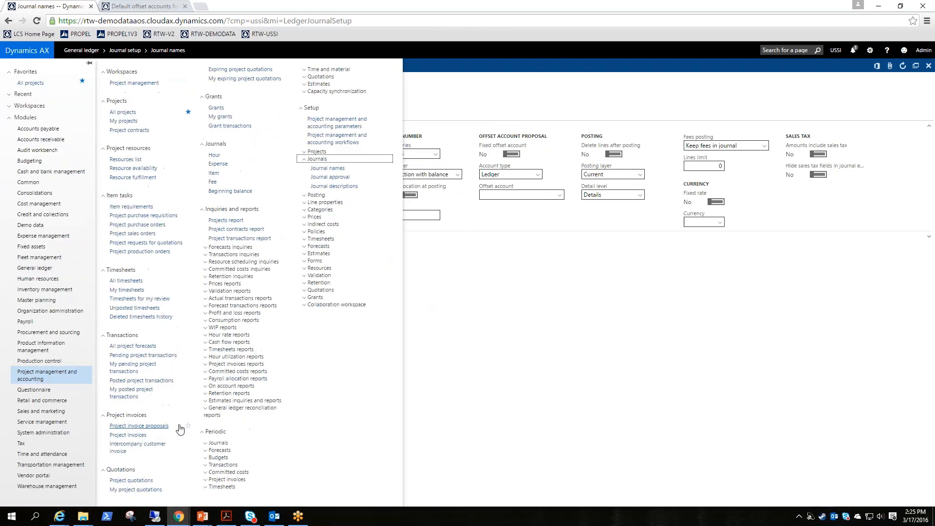
left_click(220, 165)
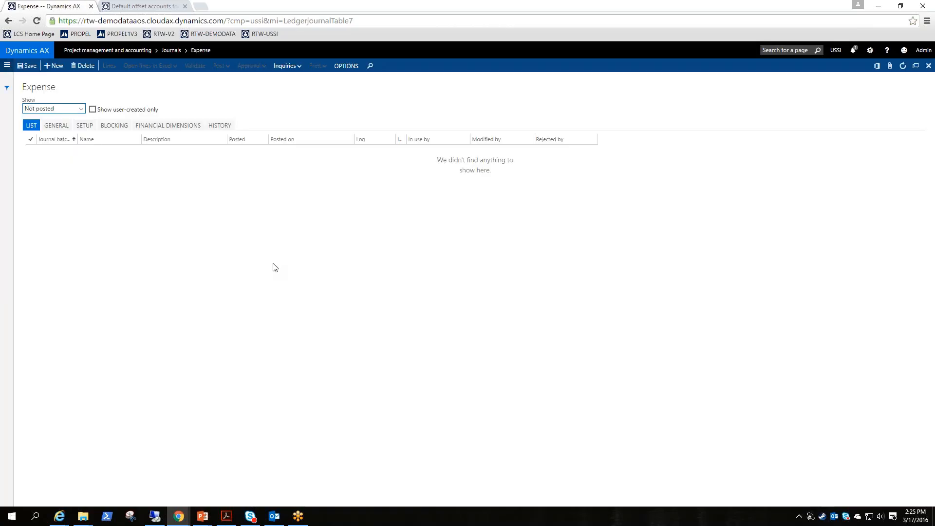
left_click(80, 110)
left_click(62, 118)
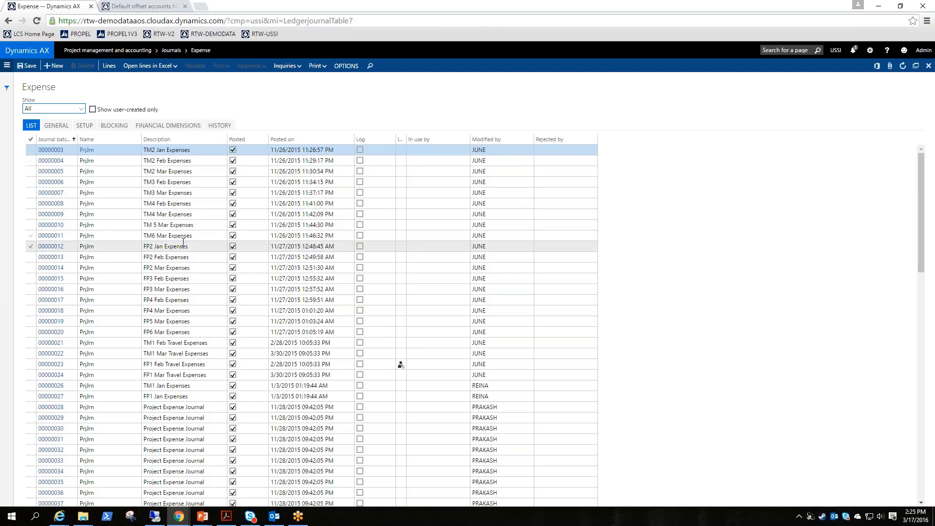
scroll(184, 242, "down", 2)
scroll(183, 243, "up", 2)
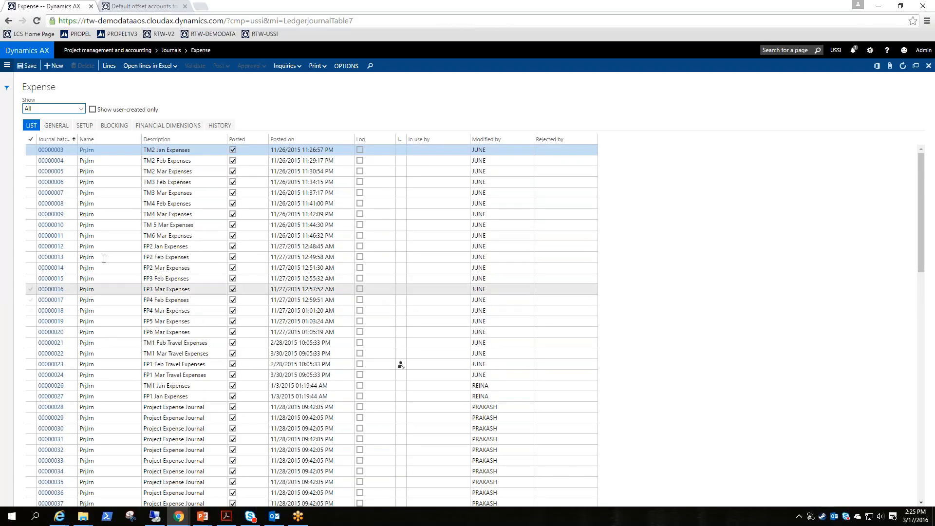
scroll(106, 260, "down", 2)
scroll(108, 260, "down", 6)
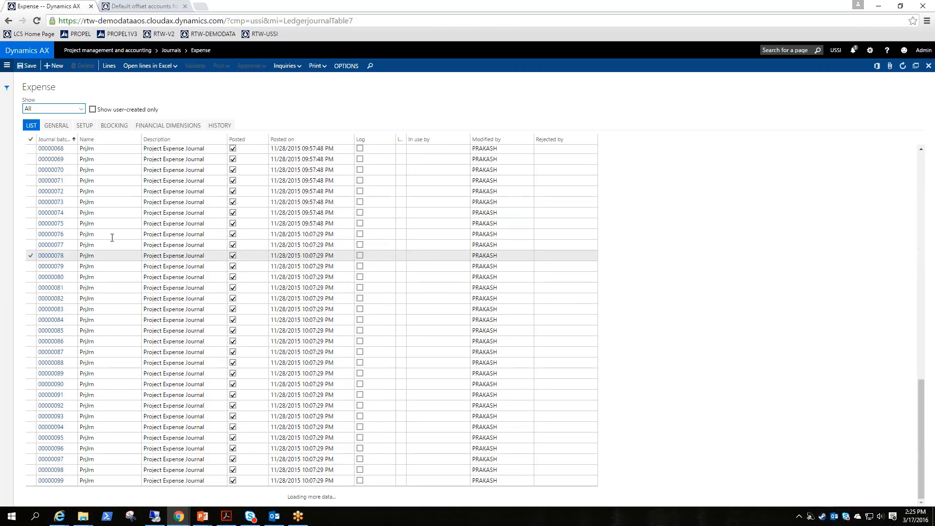
scroll(111, 236, "up", 8)
scroll(115, 238, "up", 1)
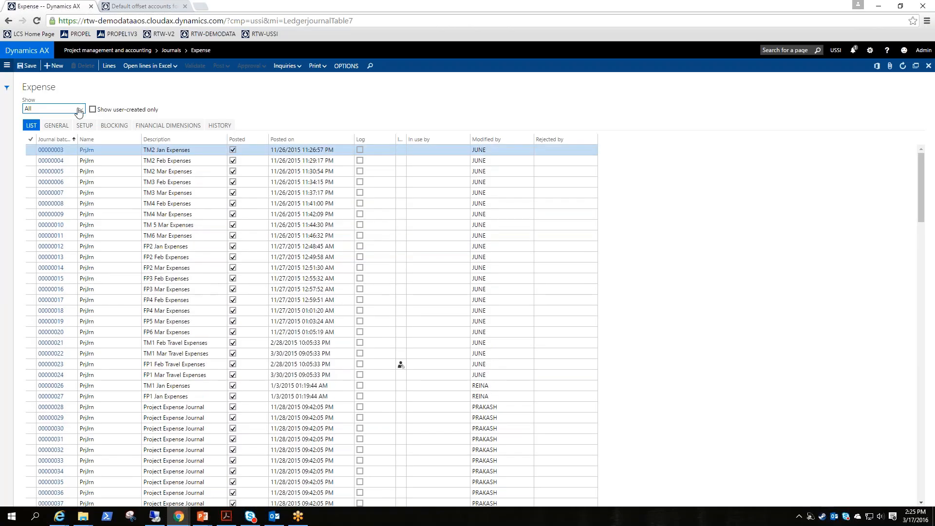
left_click(79, 109)
left_click(39, 130)
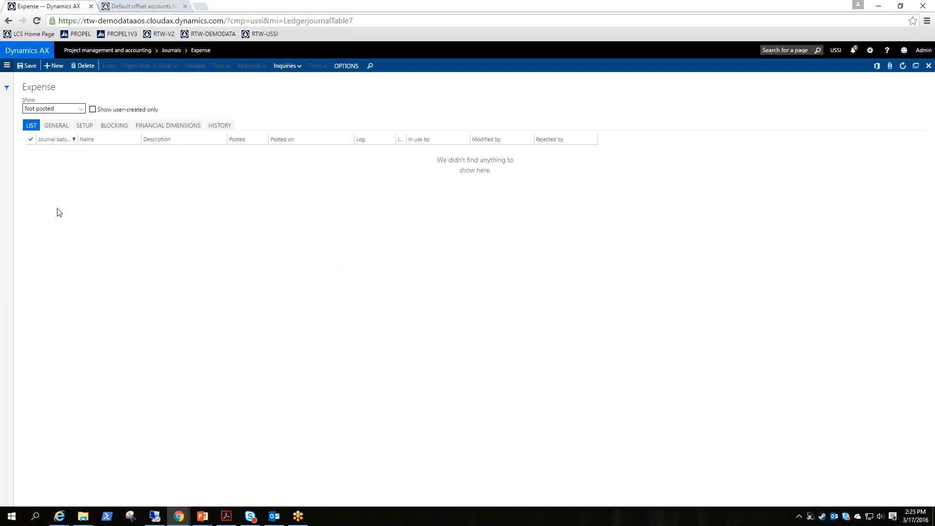
Create a new expense journal using the PROJEXP journal name
left_click(53, 66)
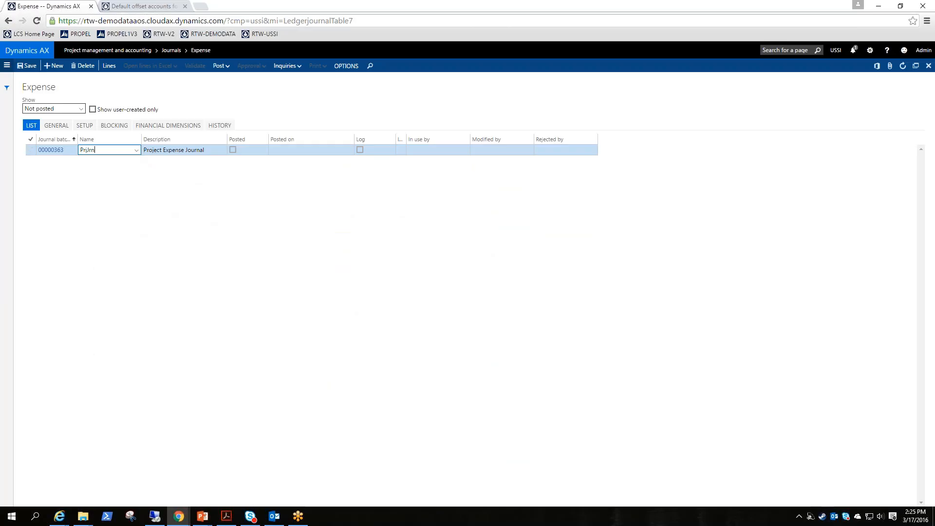
left_click(137, 151)
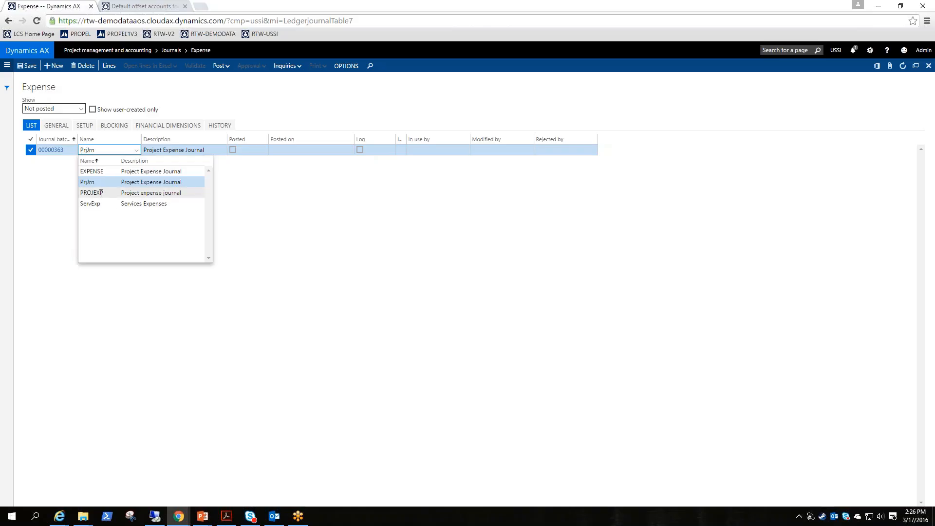
left_click(94, 194)
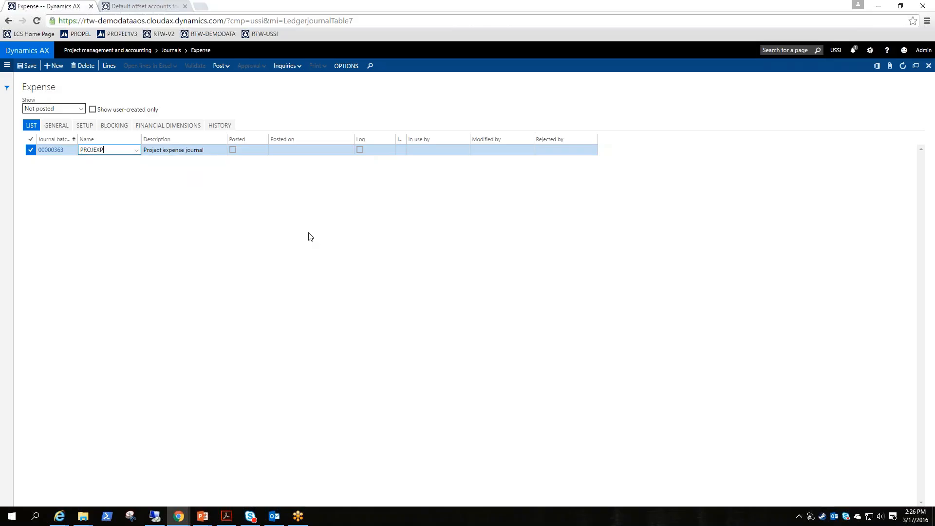
key("Tab")
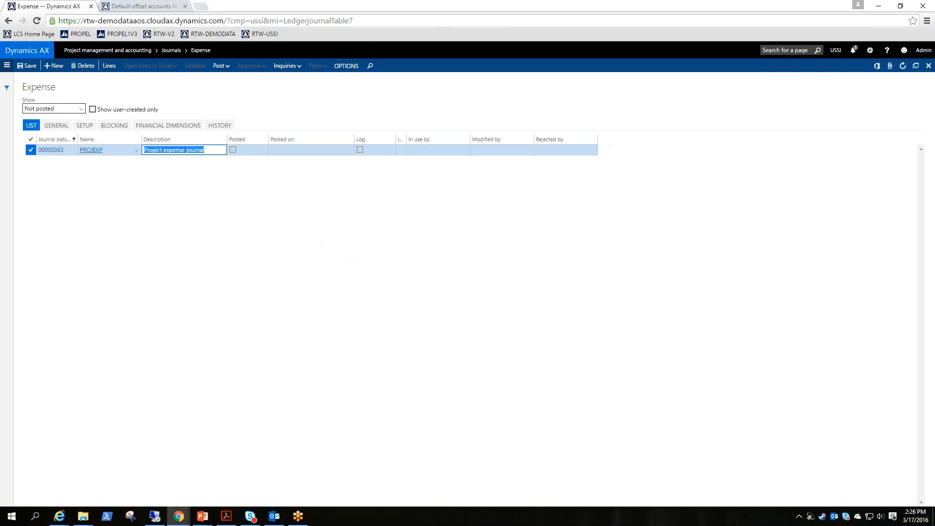
Review the new journal's General, Setup, Blocking, Financial dimensions and History settings
left_click(57, 128)
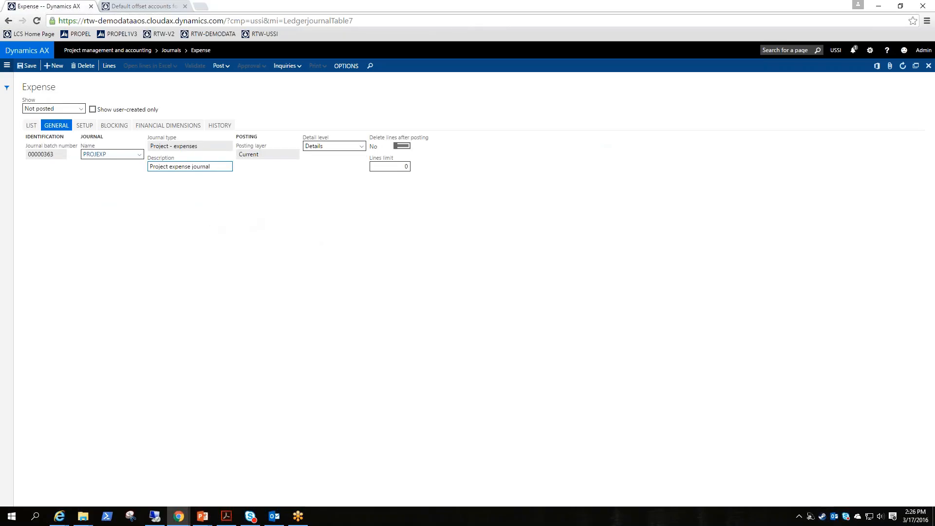
left_click(84, 127)
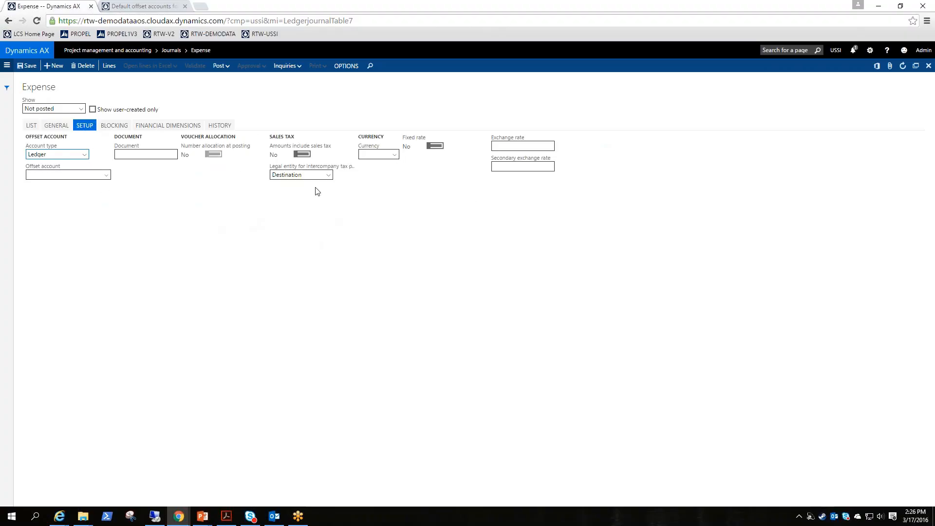
left_click(113, 130)
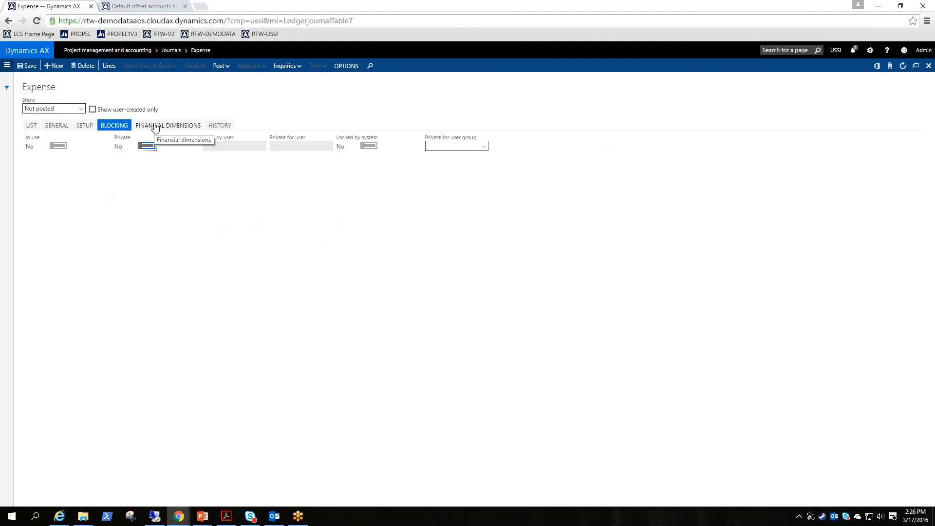
left_click(58, 146)
left_click(184, 127)
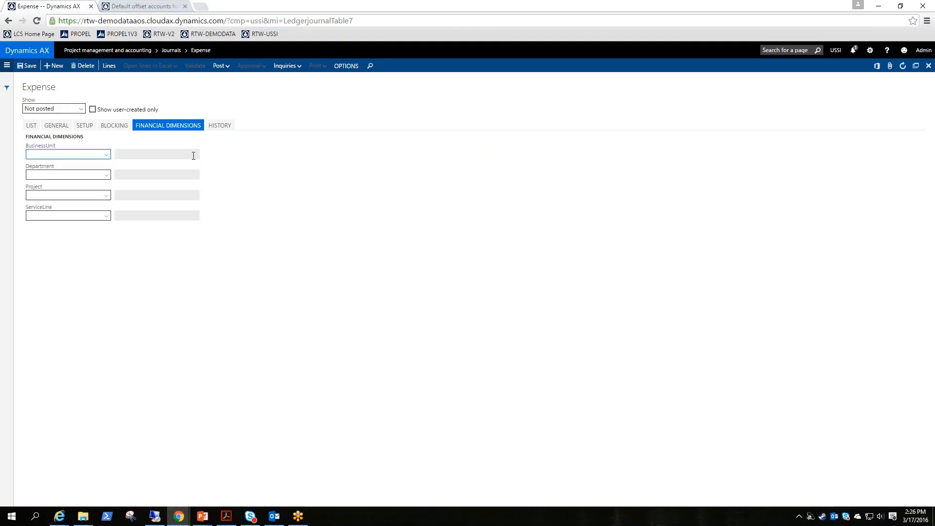
left_click(220, 125)
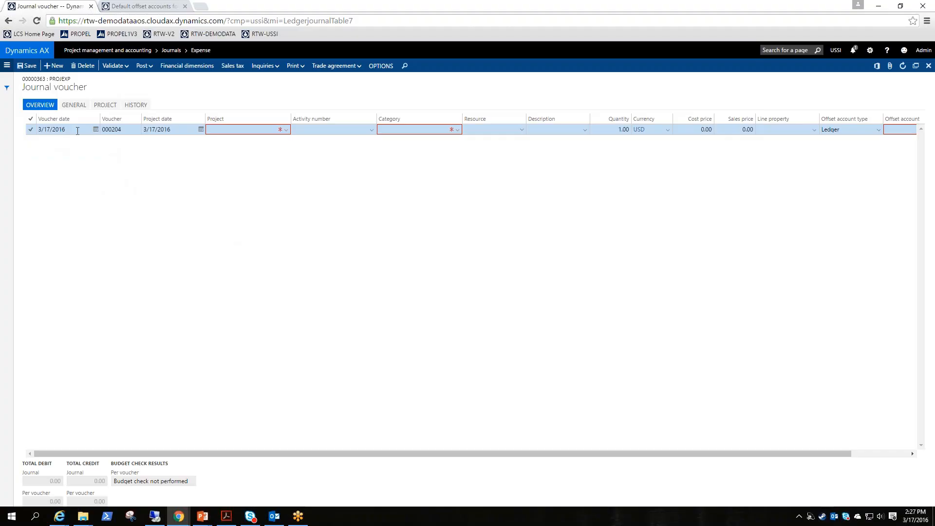
Select project 00000092 on the new journal voucher line
left_click(128, 130)
left_click(183, 129)
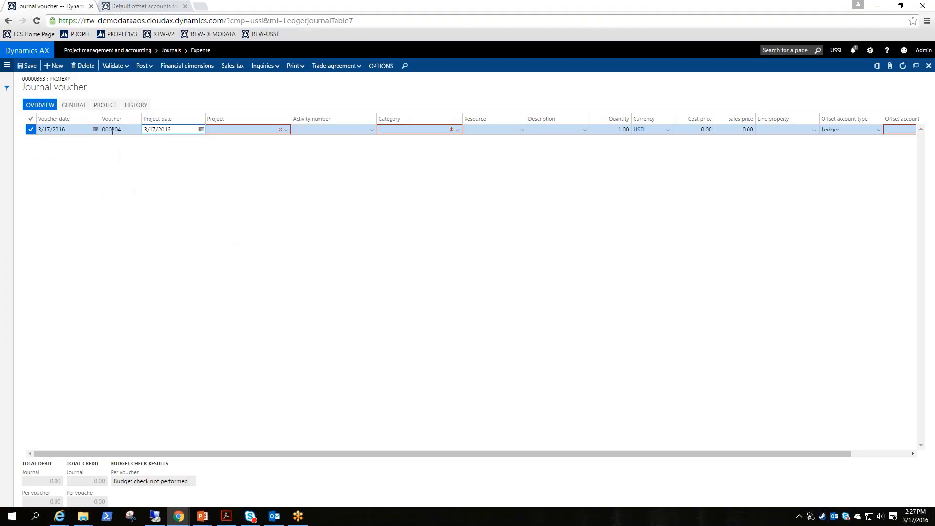
left_click(70, 130)
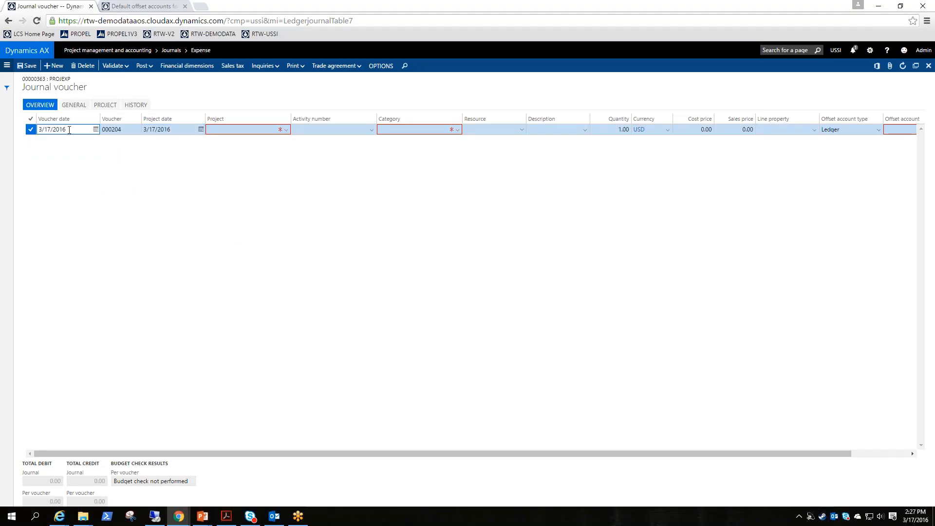
left_click(183, 132)
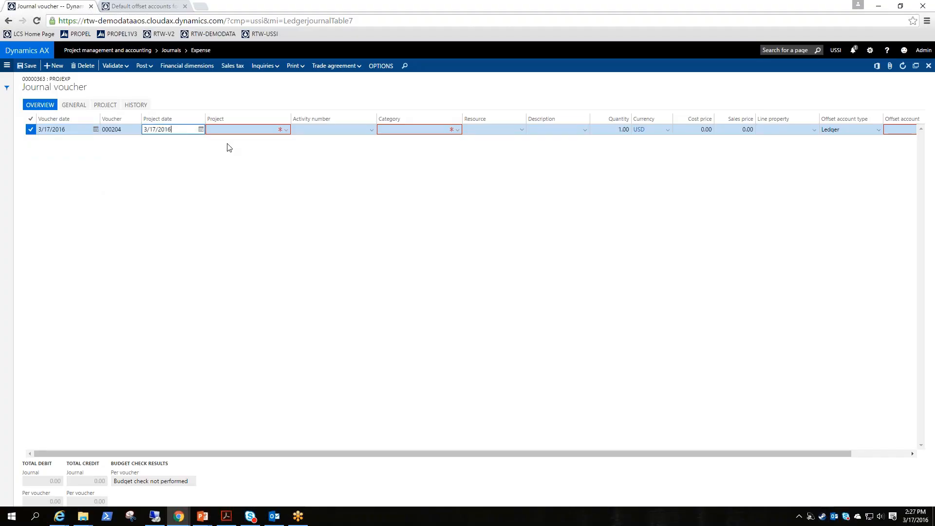
left_click(286, 129)
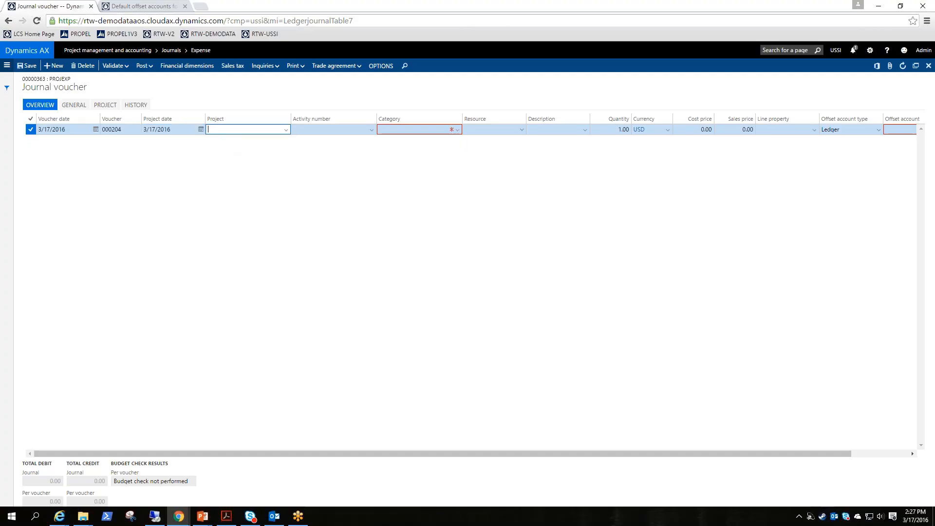
key("Return")
Set the voucher line's category to Flight
left_click(457, 130)
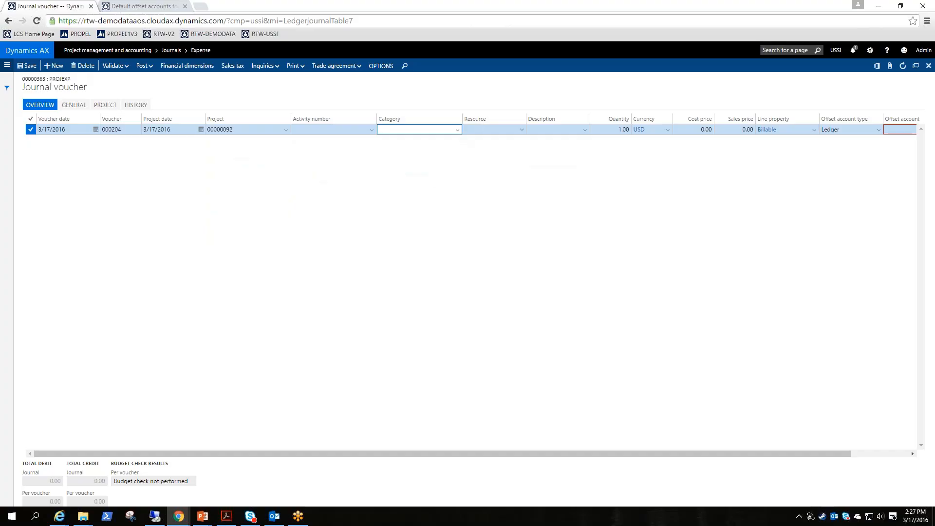
left_click(457, 130)
left_click(422, 183)
key("Tab")
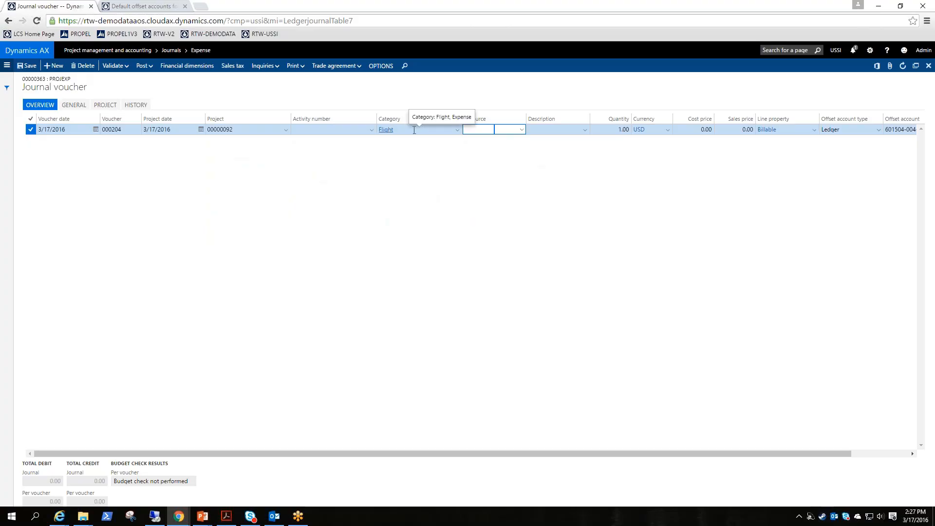
Enter Tom's Description as the line description
left_click(573, 130)
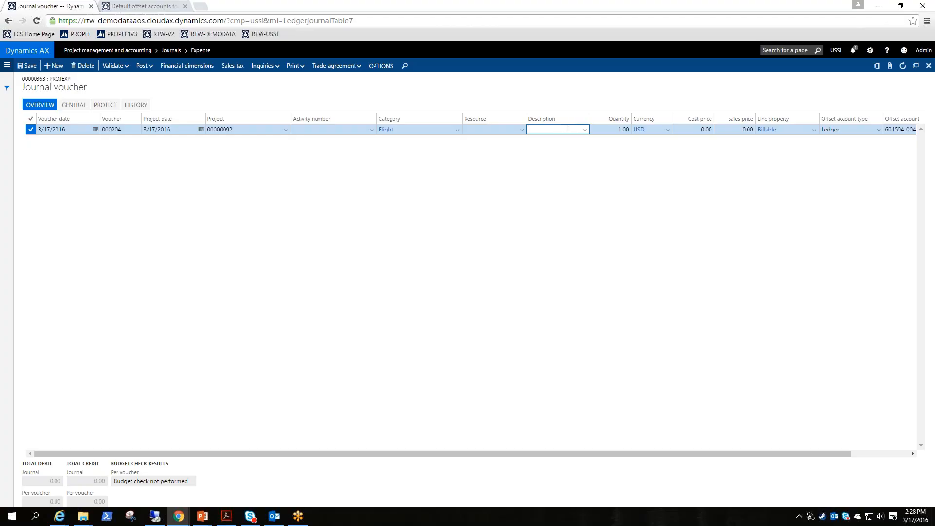
type("Tom's")
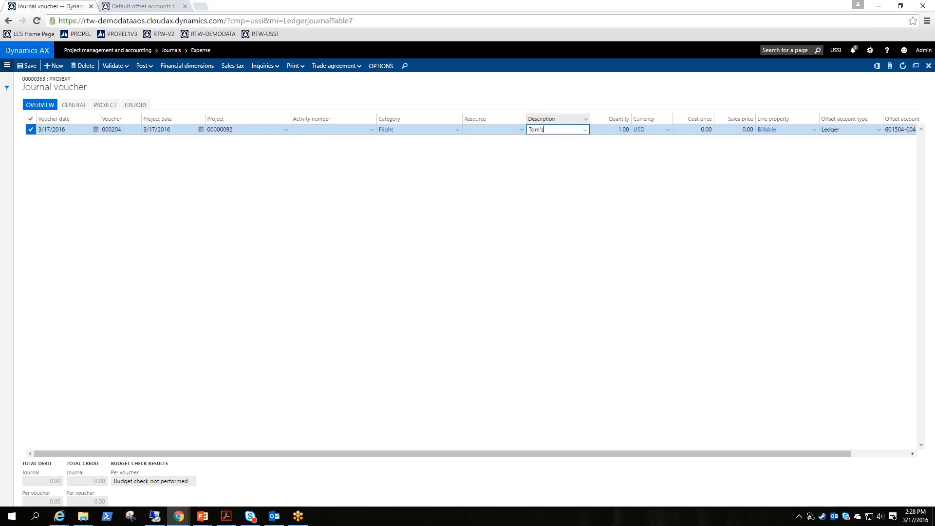
type(" Description")
key("Tab")
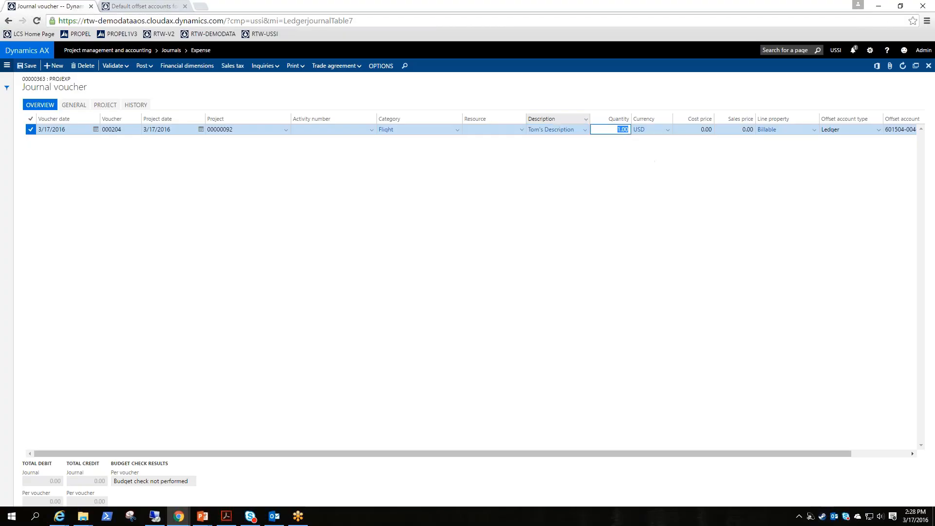
Replace the line description with May hours from the description list
left_click(586, 131)
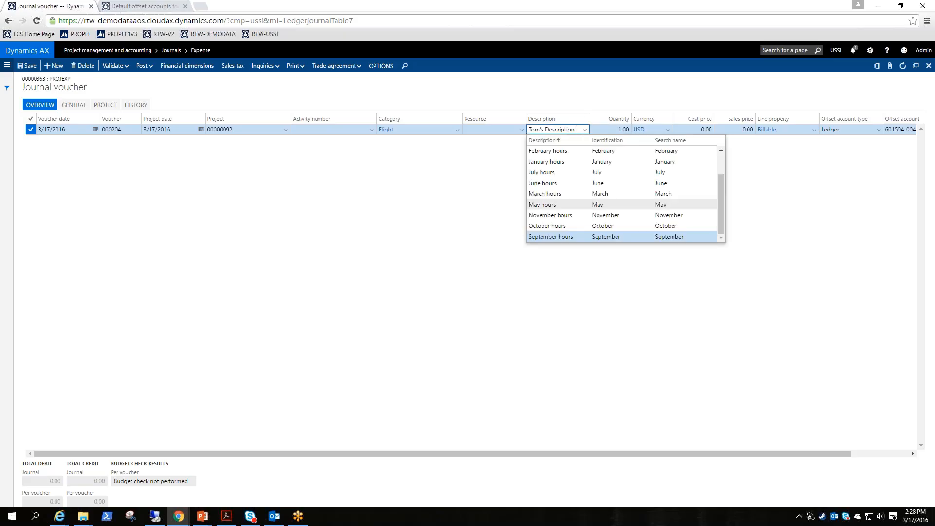
scroll(582, 183, "up", 2)
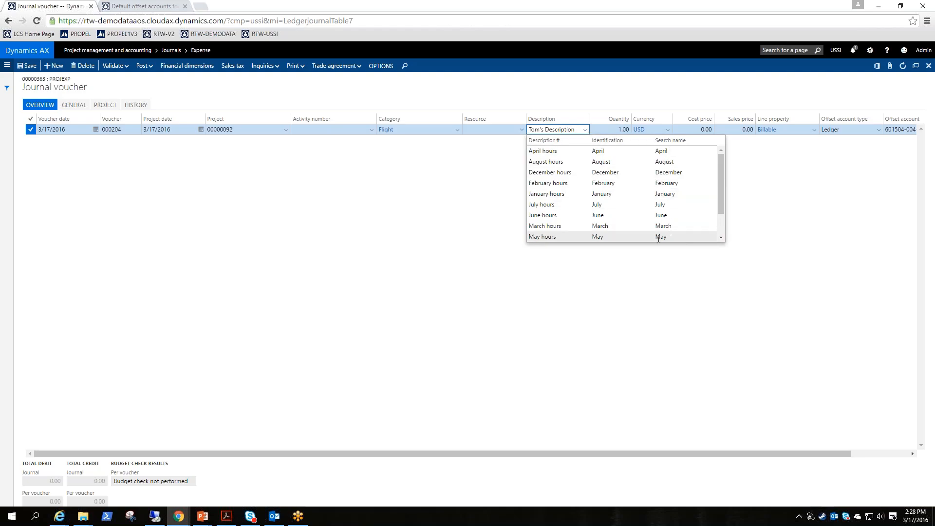
left_click_drag(576, 129, 465, 136)
type("may")
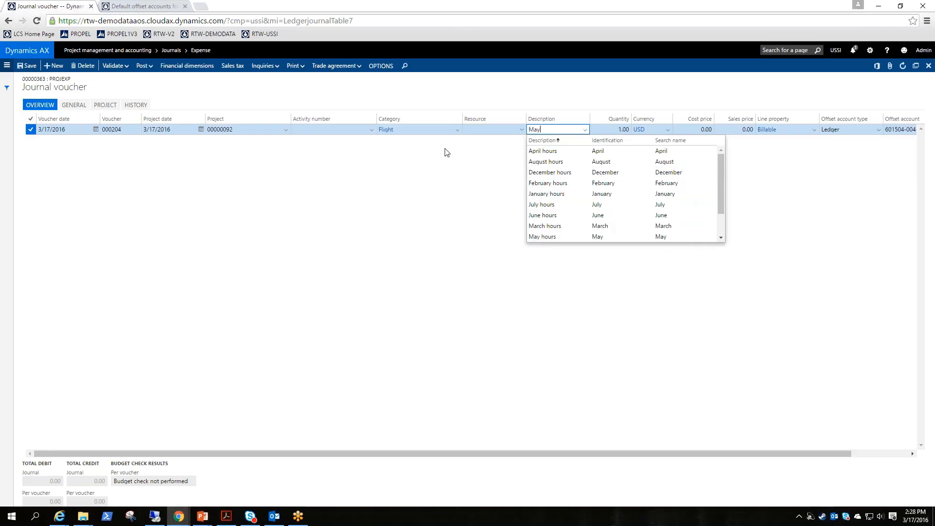
key("Tab")
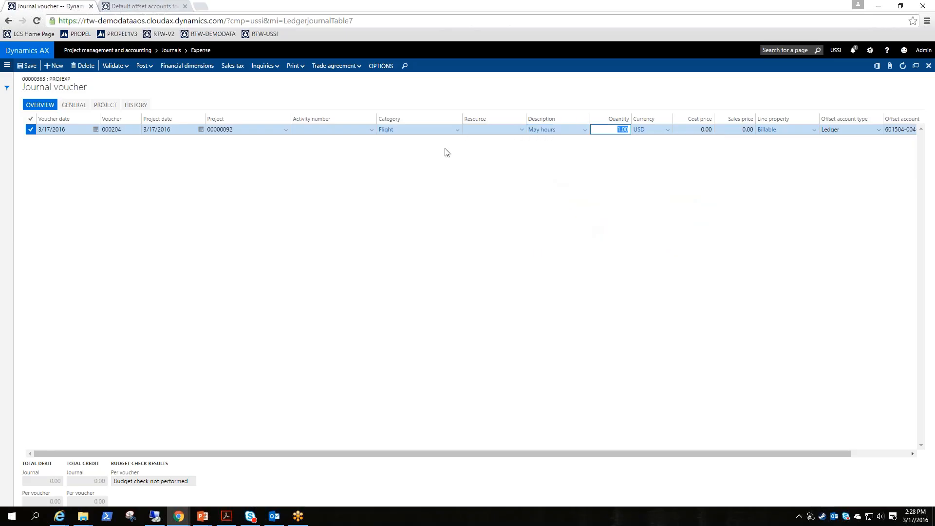
Set the line's cost price to 500
key("shift+Tab")
key("Tab")
key("Tab")
key("Tab")
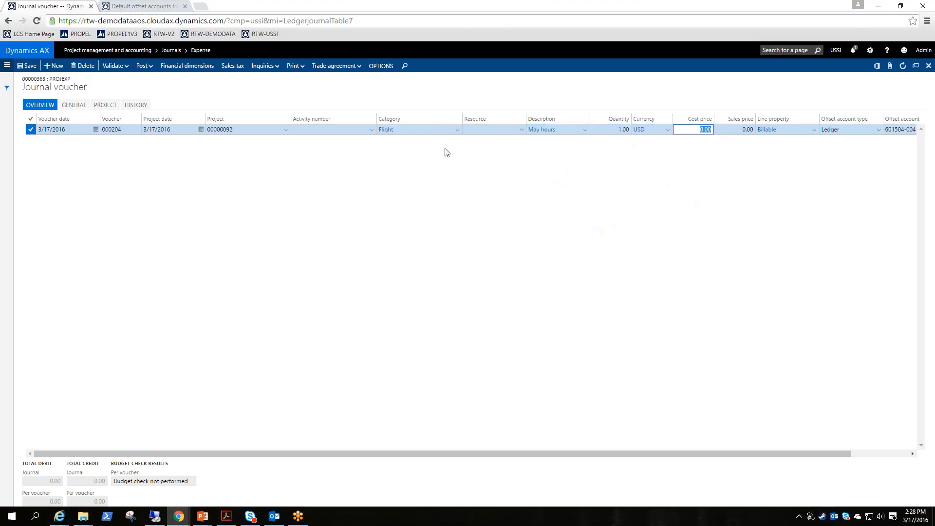
type("500")
key("Tab")
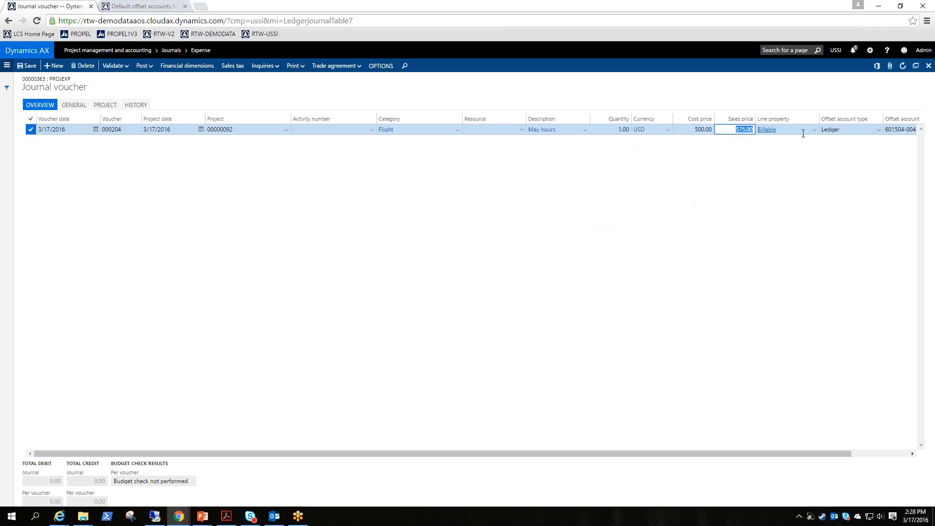
Compare the line's offset account with the Flight entry in the default offset accounts for expenses
key("Tab")
key("Tab")
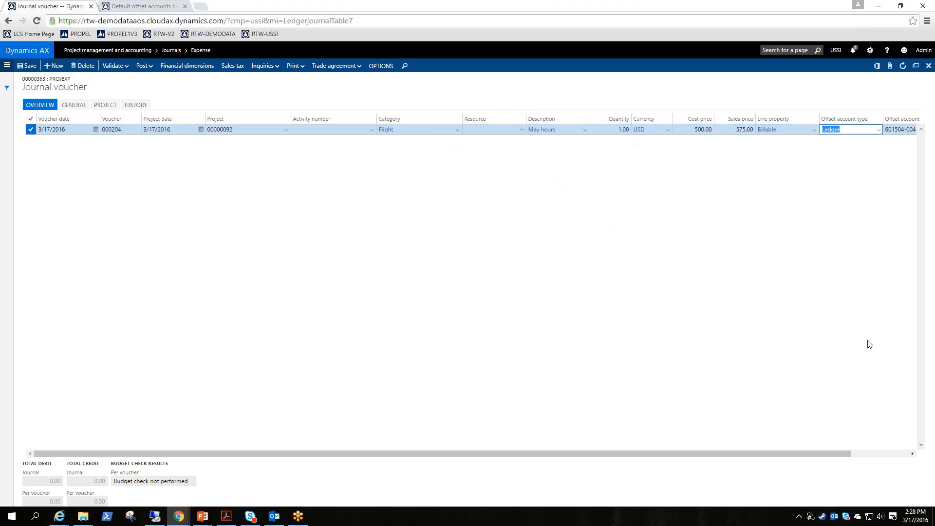
left_click_drag(840, 458, 912, 455)
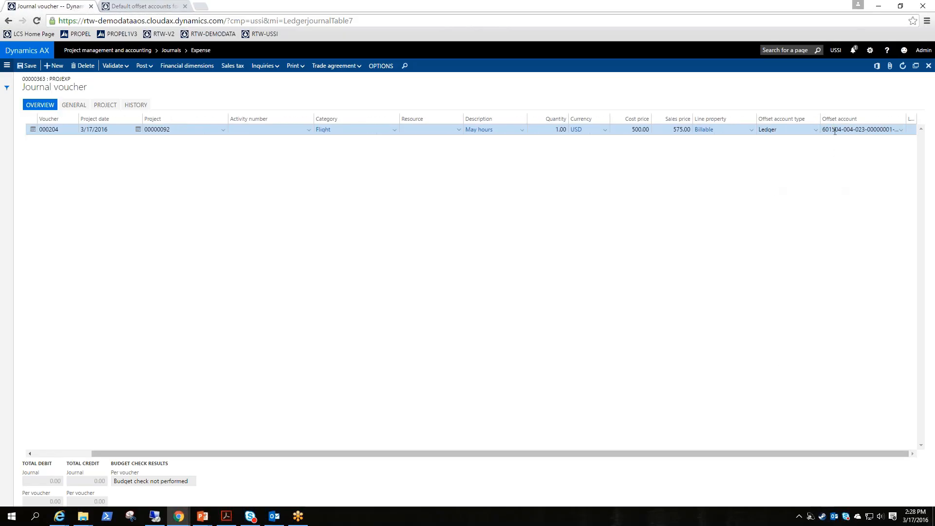
mouse_move(835, 130)
left_click(156, 6)
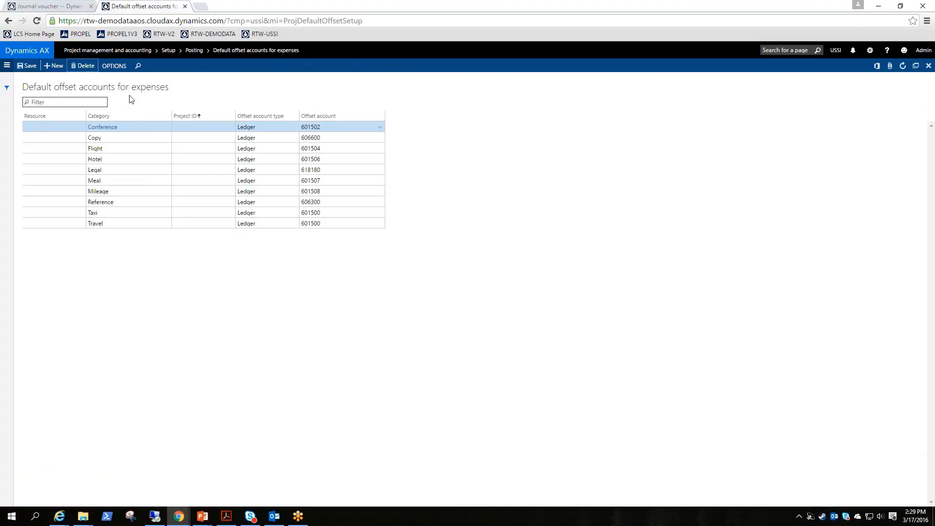
left_click(7, 66)
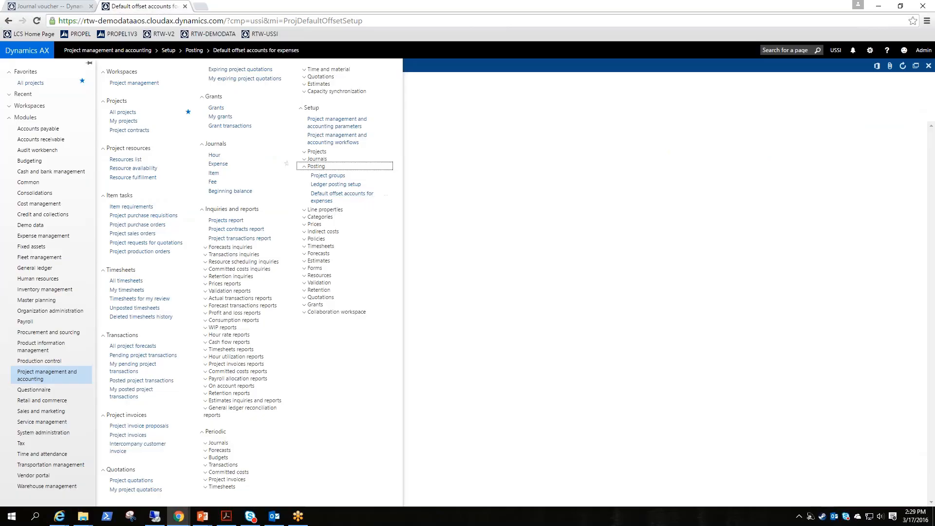
left_click(342, 198)
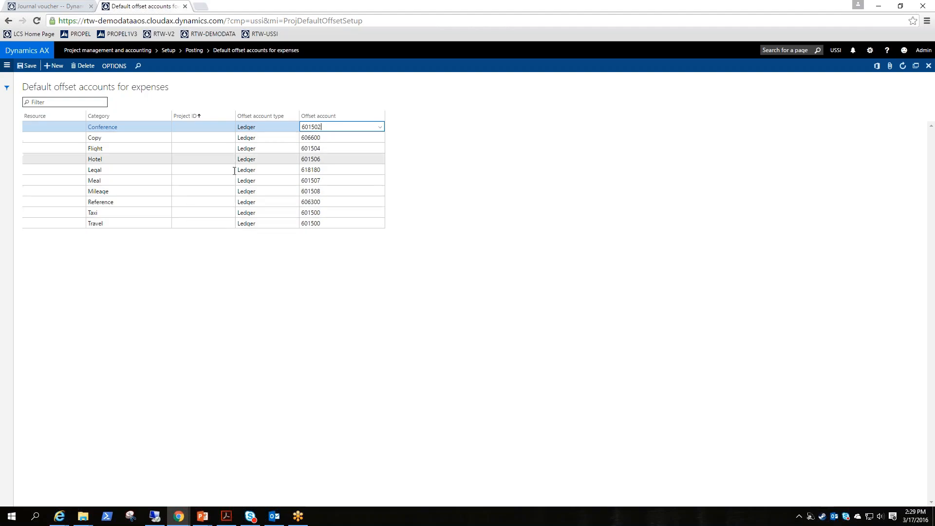
left_click(161, 149)
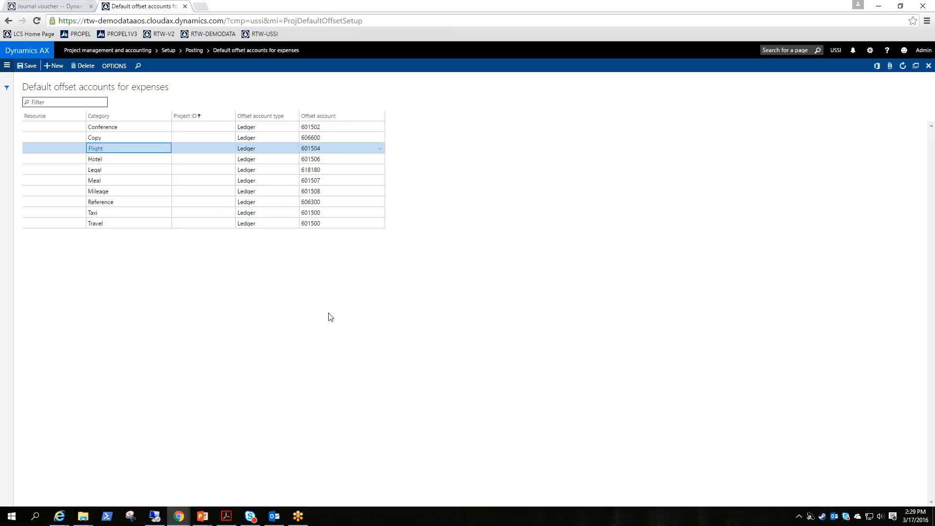
left_click(59, 6)
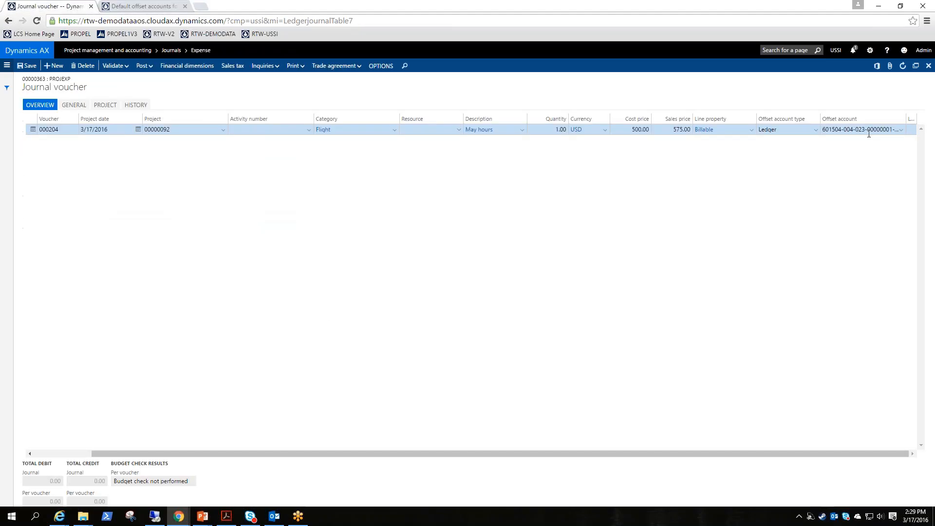
Change the offset account type to Vendor and choose Executive Discount Store as the offset account
left_click(814, 130)
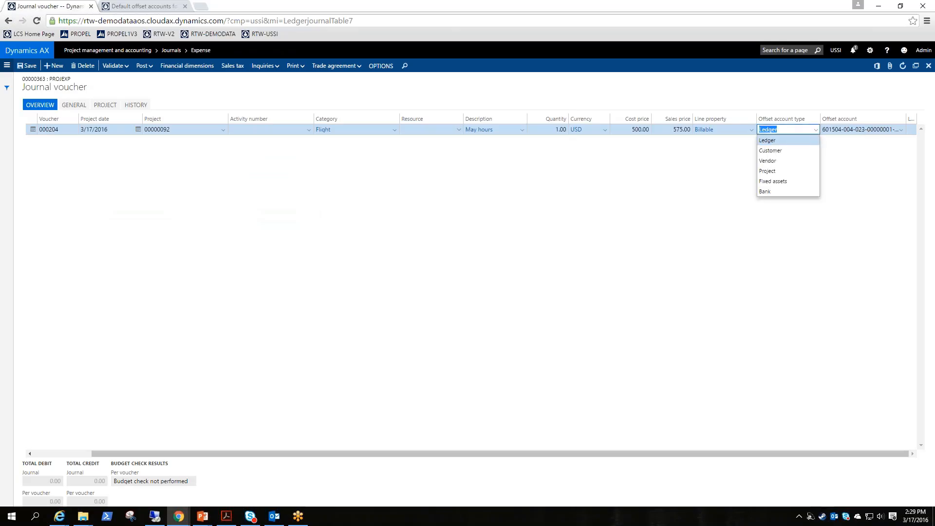
left_click(785, 165)
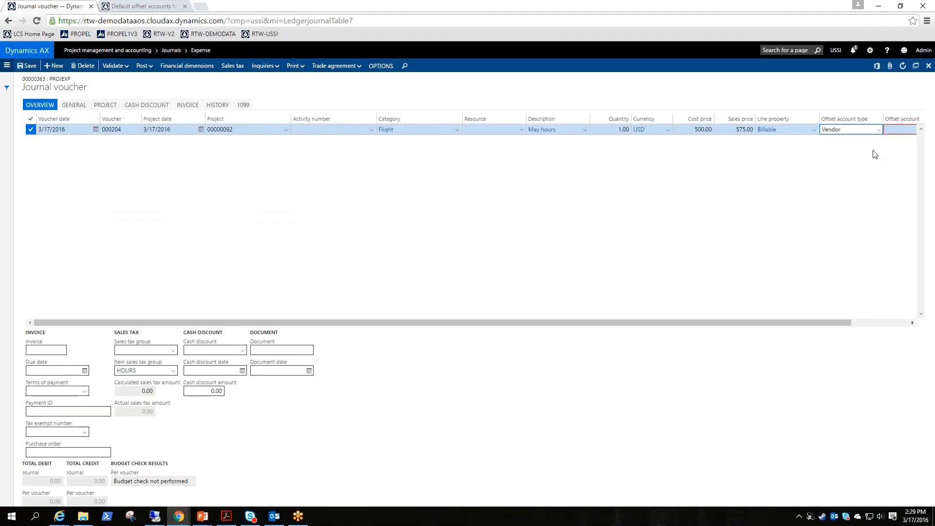
left_click_drag(823, 322, 885, 322)
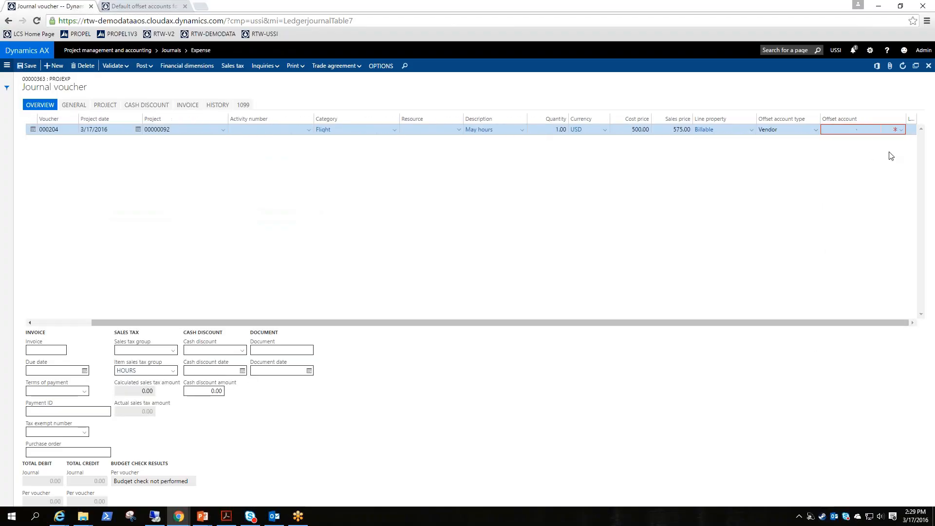
left_click(902, 130)
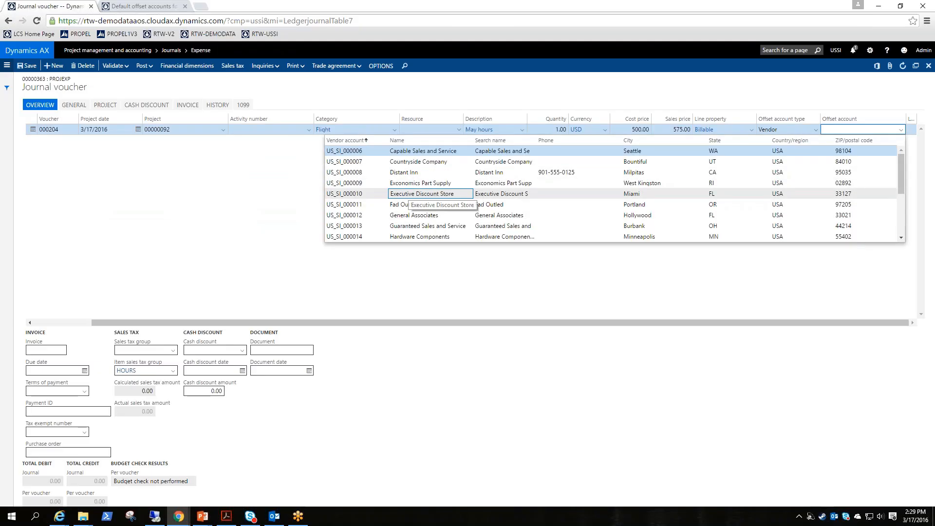
left_click(412, 194)
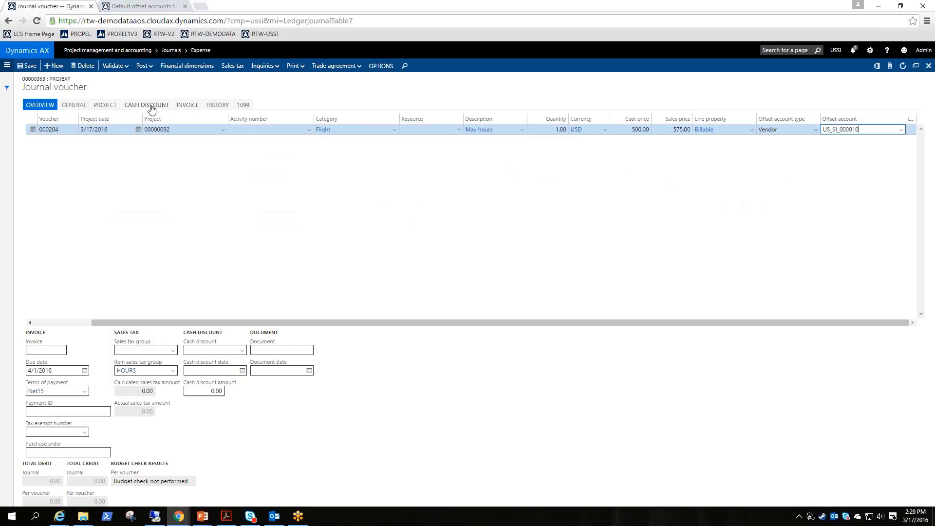
Enter invoice number 234567 in the voucher's invoice details
left_click(190, 106)
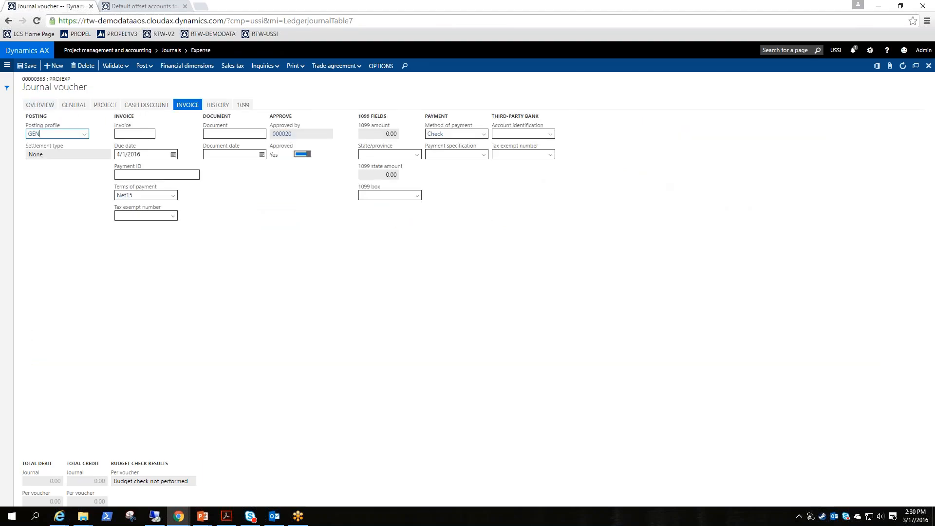
left_click(161, 130)
left_click(140, 133)
type("234567")
Review the voucher's 1099, Invoice and Cash discount tabs before returning to the overview
left_click(243, 105)
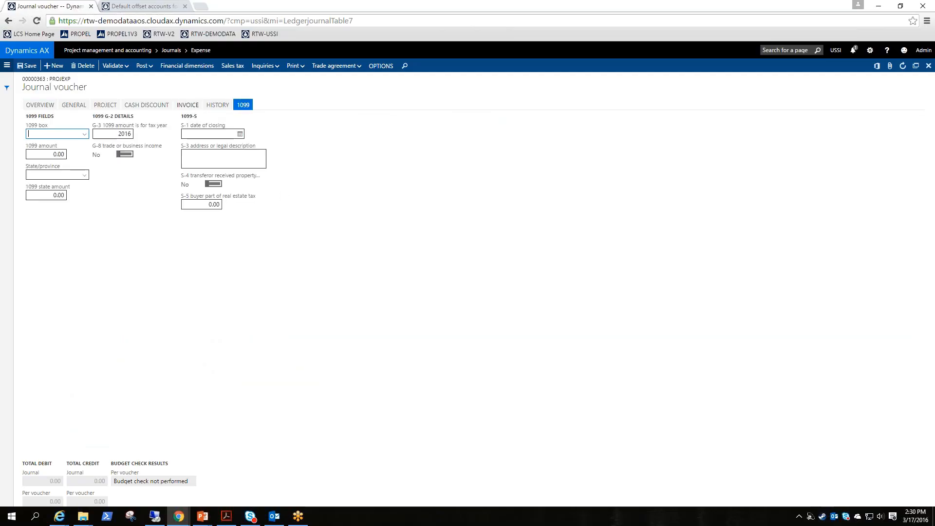
left_click(188, 105)
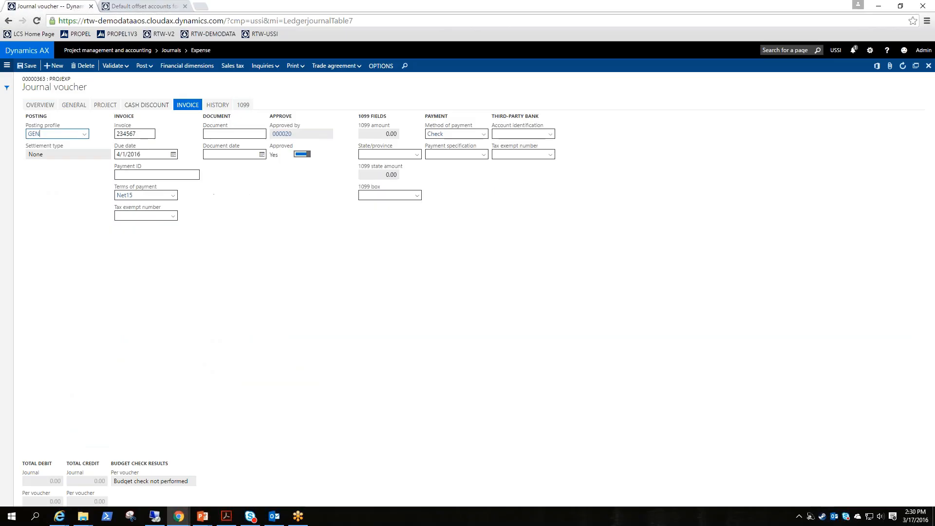
left_click(146, 104)
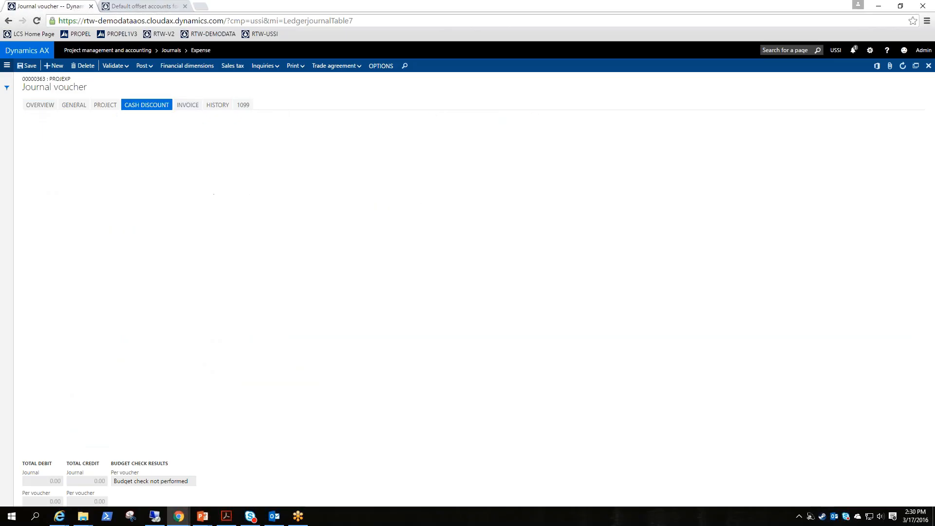
left_click(42, 105)
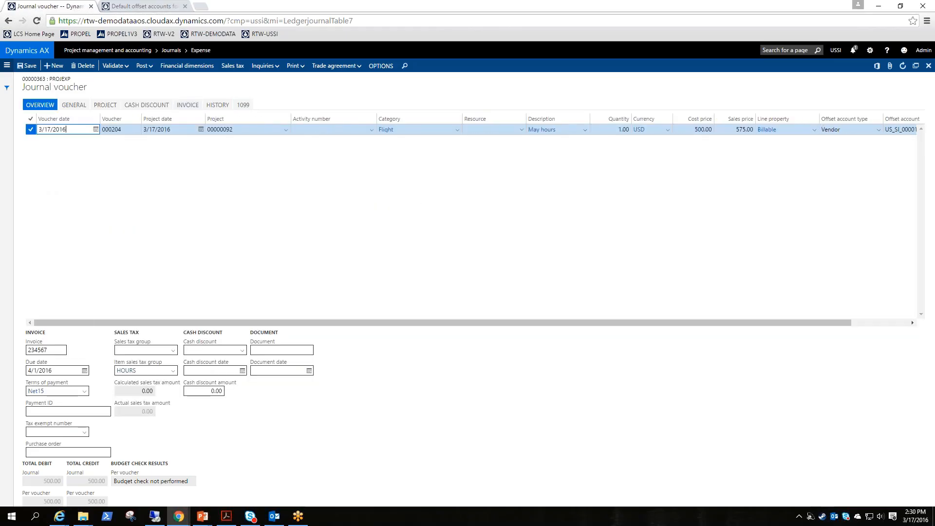
Switch the line's category to Copy and back to Flight so its prices and offset account reset to the defaults
left_click(458, 130)
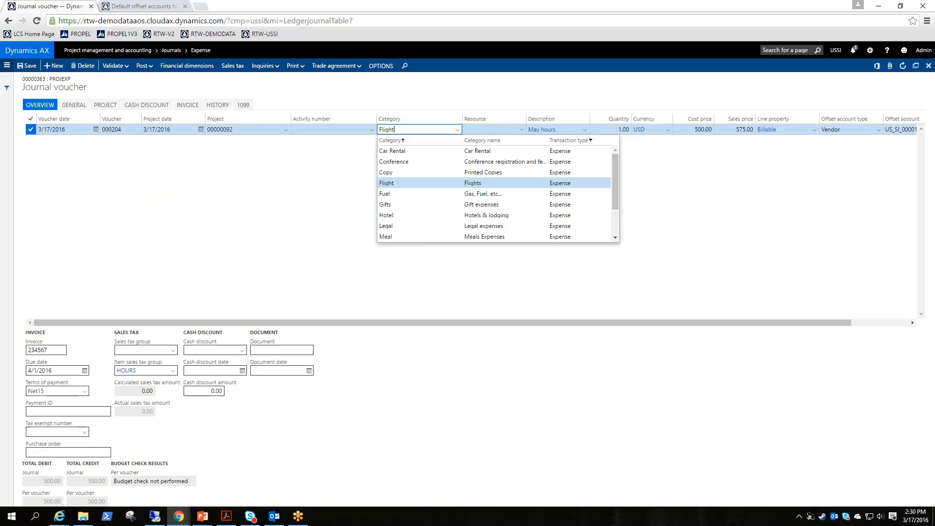
left_click(415, 173)
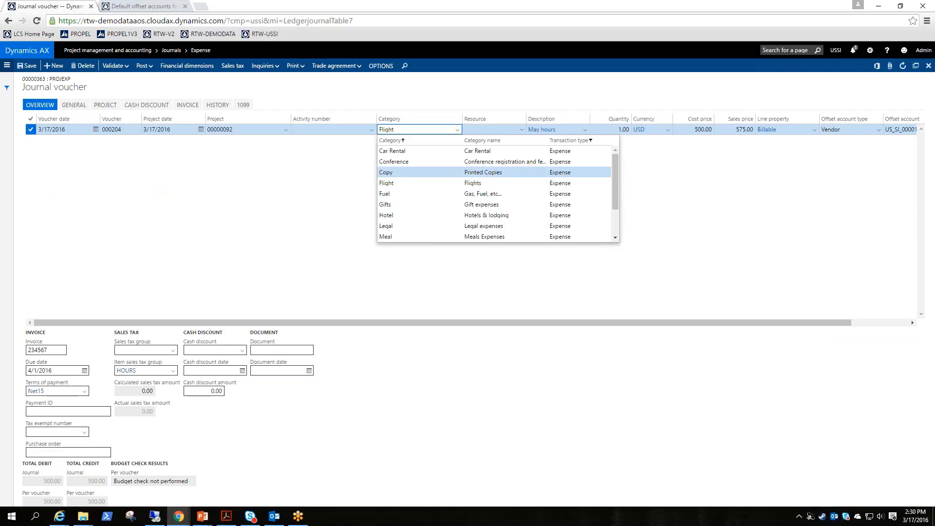
left_click(457, 130)
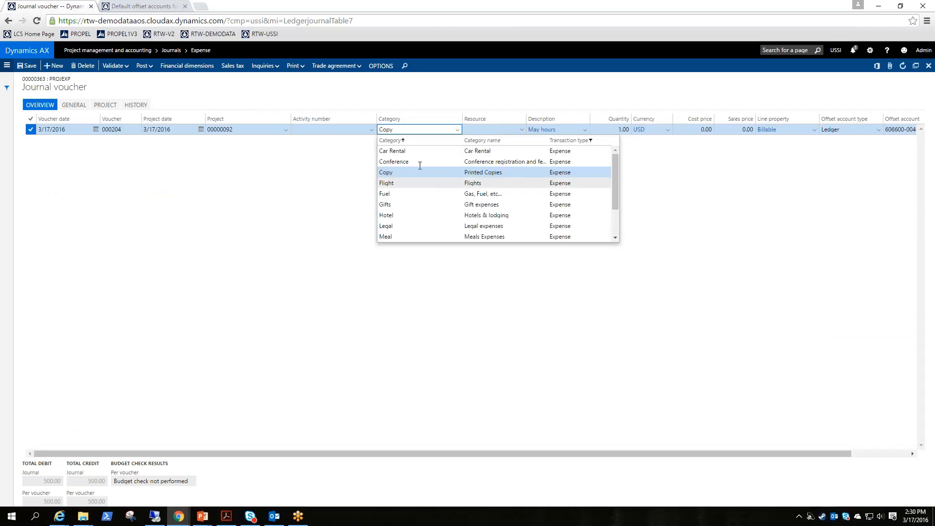
left_click(565, 183)
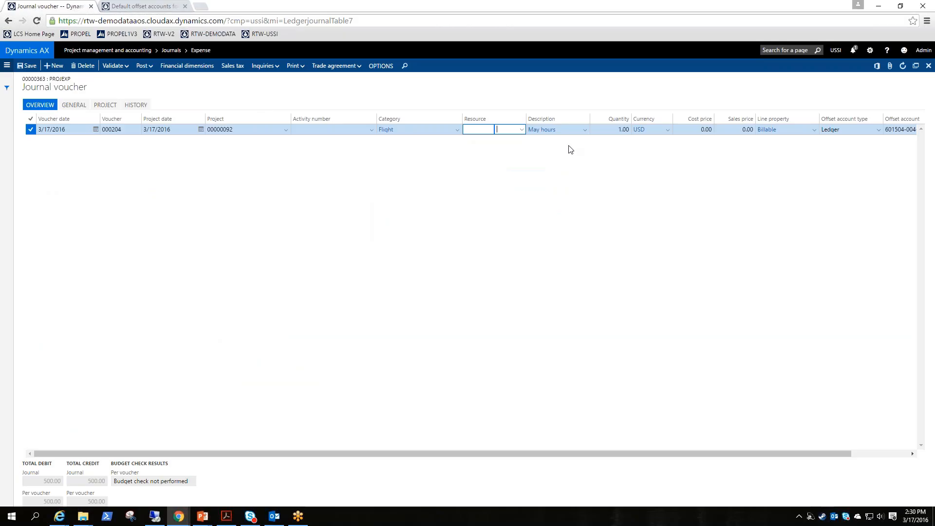
Enter May hours as the line's description
key("Tab")
type("q")
key("Tab")
key("Tab")
key("Tab")
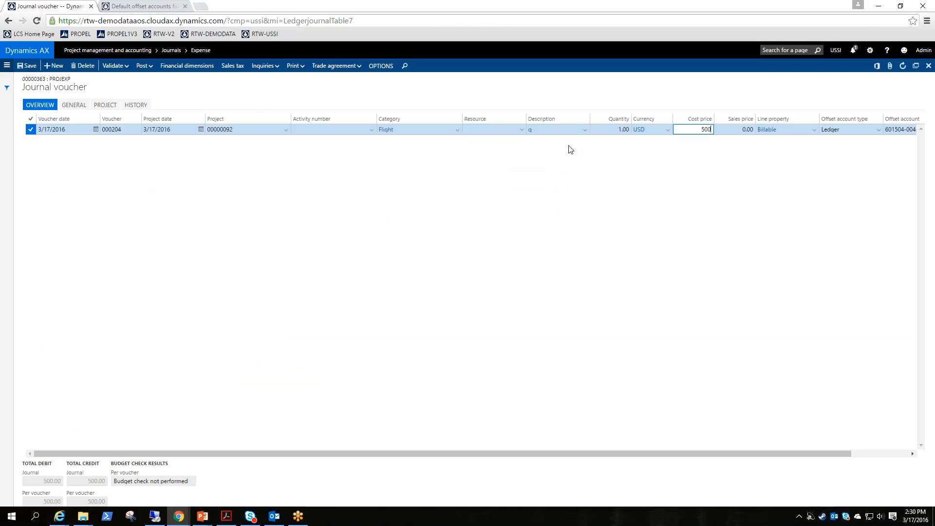
key("shift+Tab")
key("shift+Tab")
key("shift+Tab")
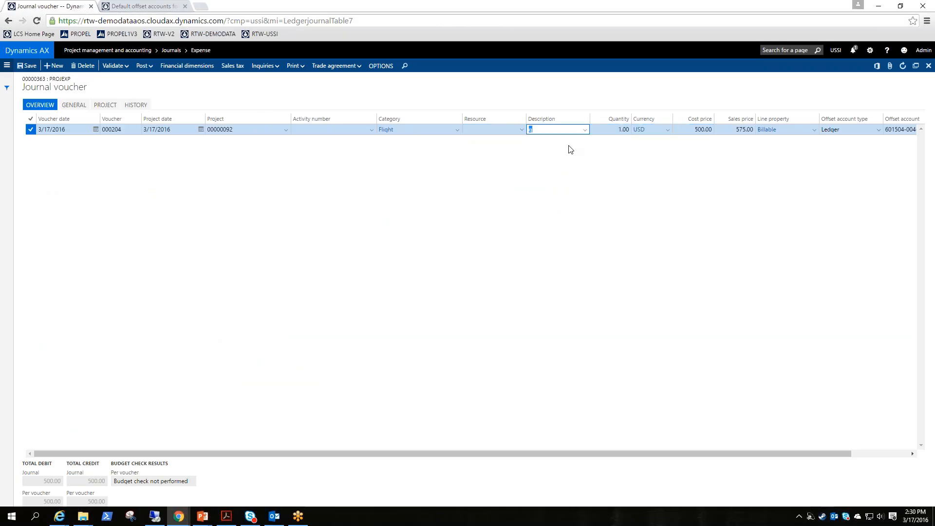
type("May hours")
key("Tab")
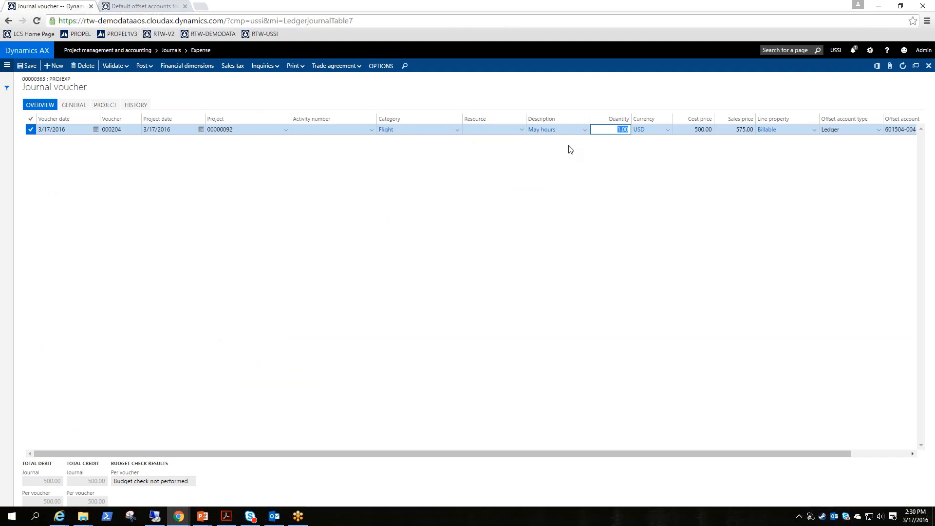
Post the journal voucher
left_click(424, 387)
left_click(143, 67)
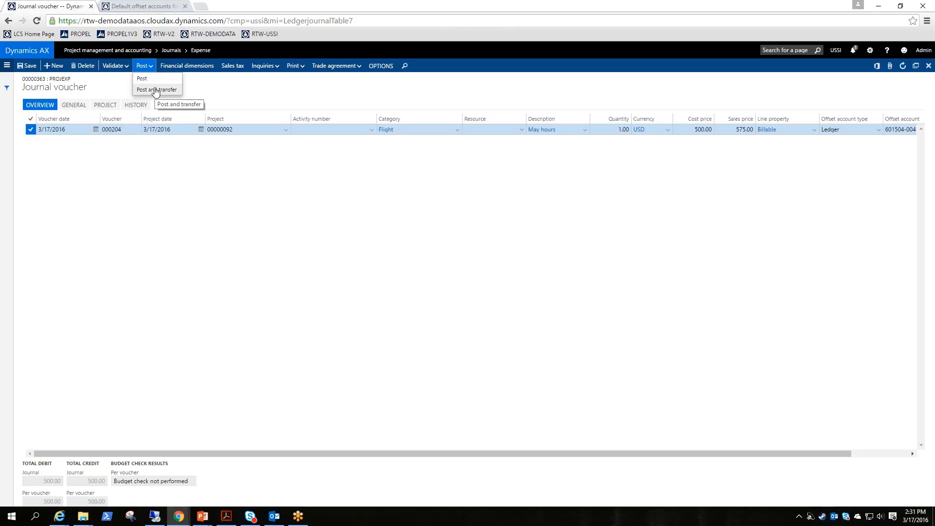
left_click(151, 78)
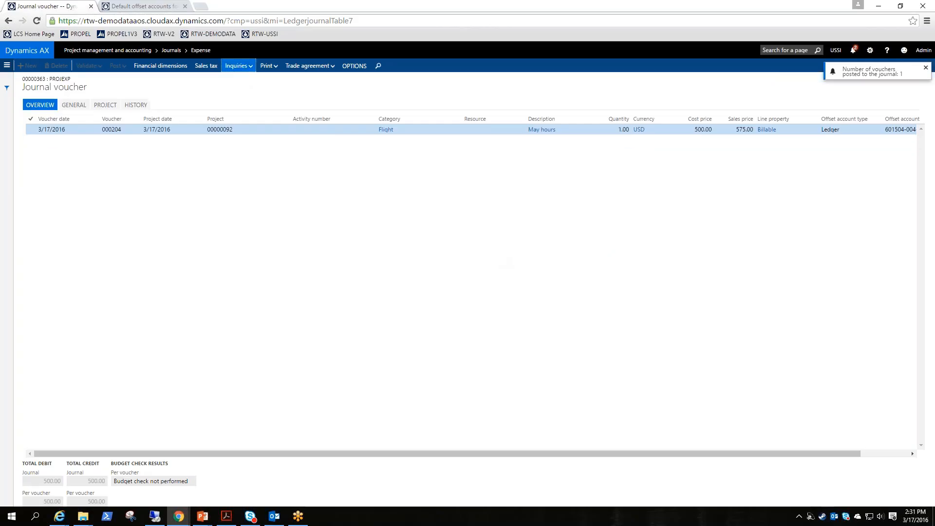
left_click(239, 66)
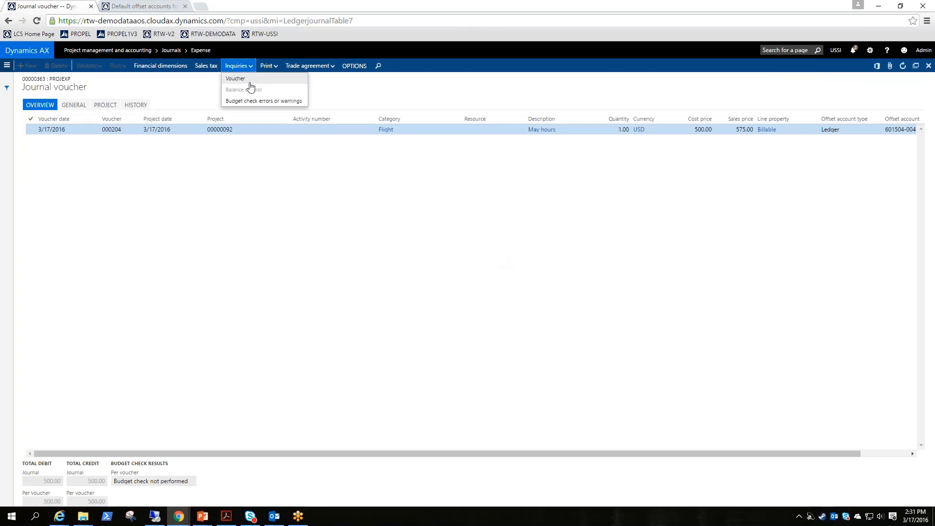
left_click(268, 65)
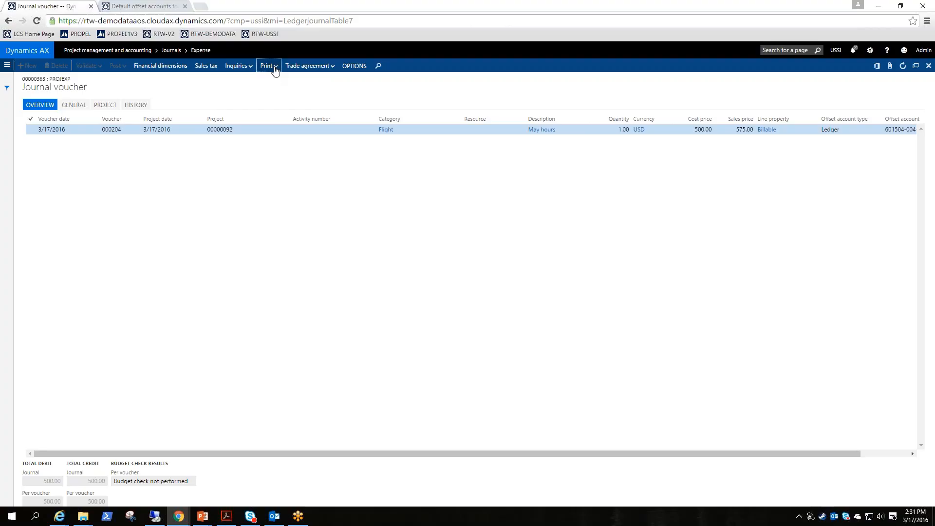
left_click(267, 67)
left_click(258, 219)
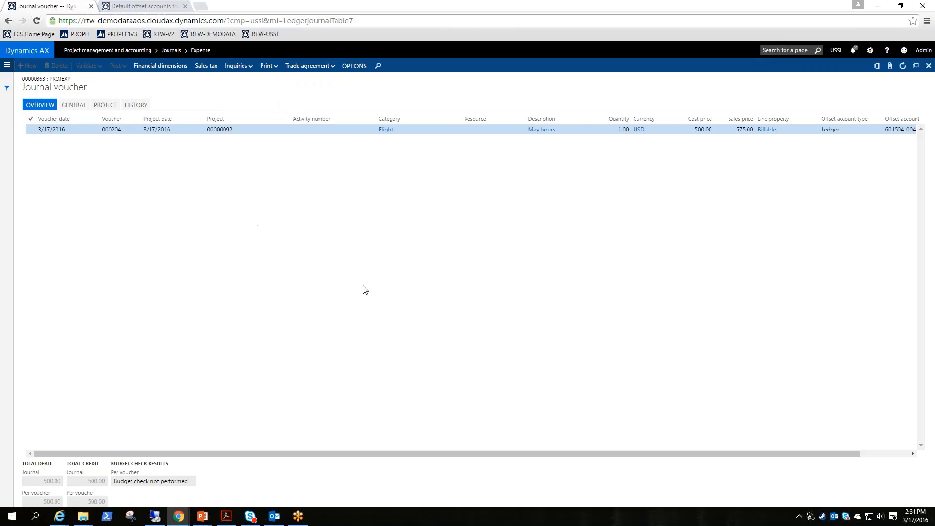